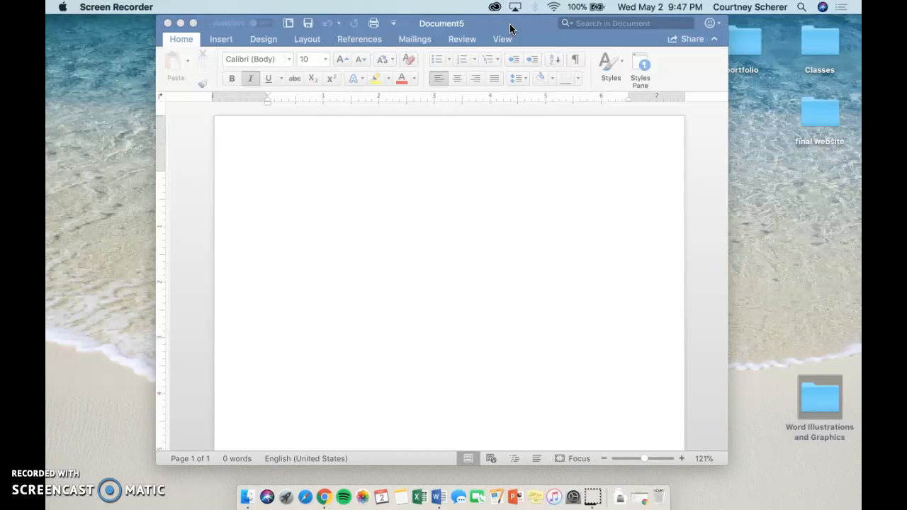
- Turn off italic formatting in the blank document
click(510, 28)
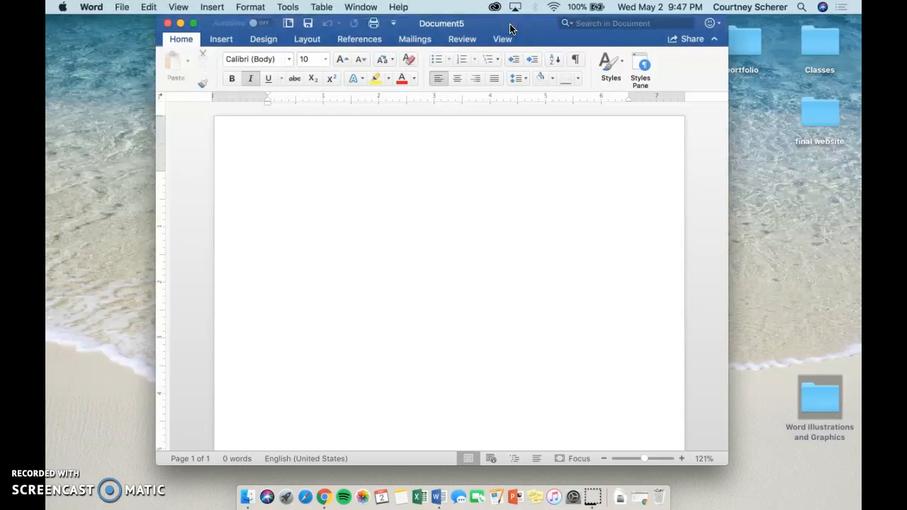
click(251, 78)
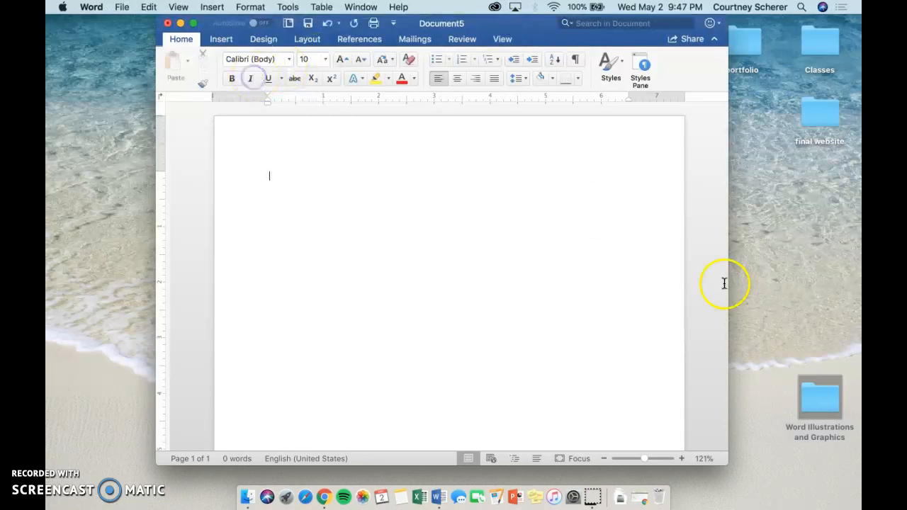
- Look at the lesson folders inside Word Illustrations and Graphics, close that window and return to the blank document
double_click(812, 402)
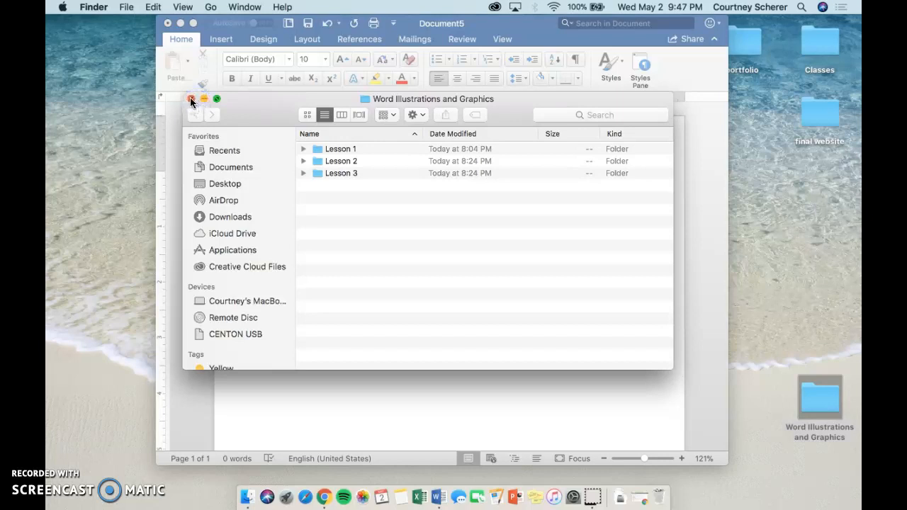
click(190, 100)
click(445, 24)
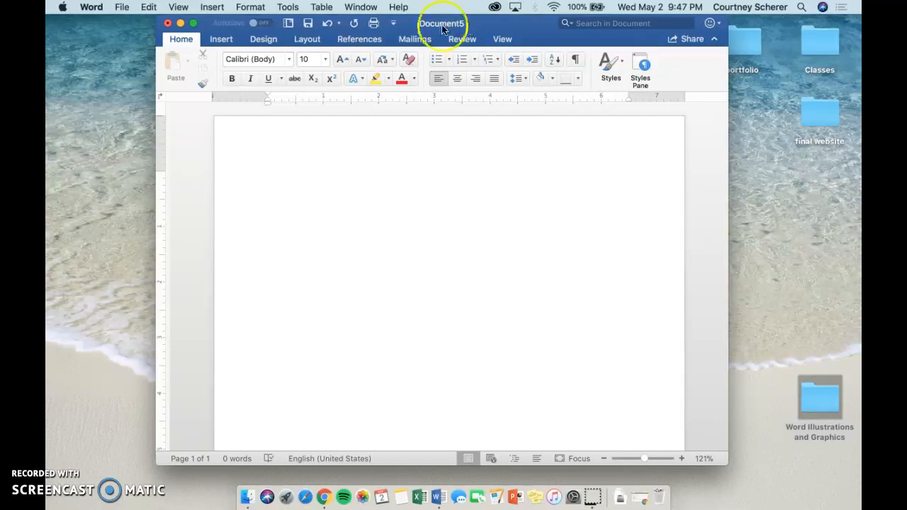
- Insert the chihuahua puppy JPG from the Lesson 1 folder into the document as a picture from file
click(220, 40)
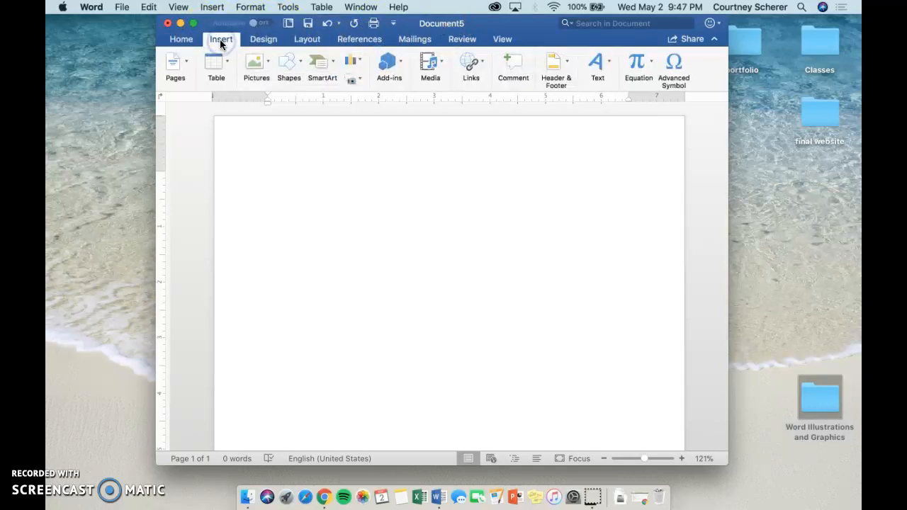
click(267, 66)
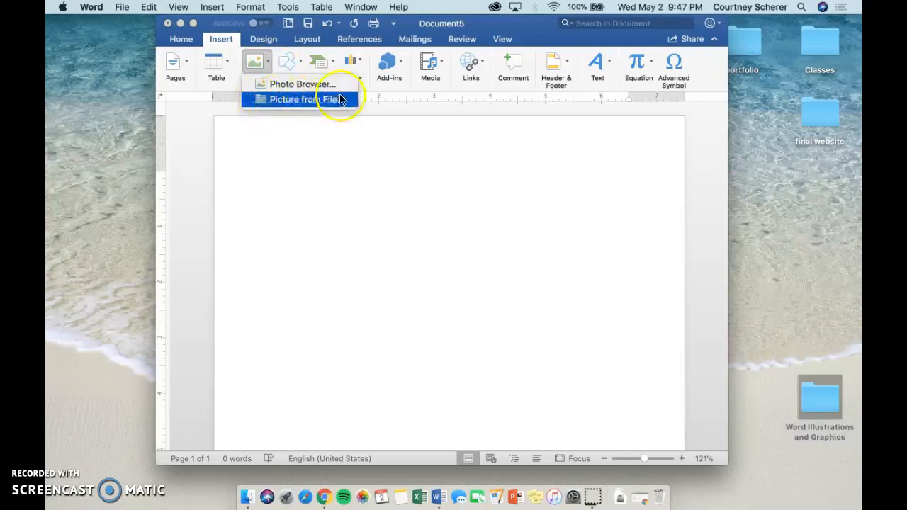
click(301, 100)
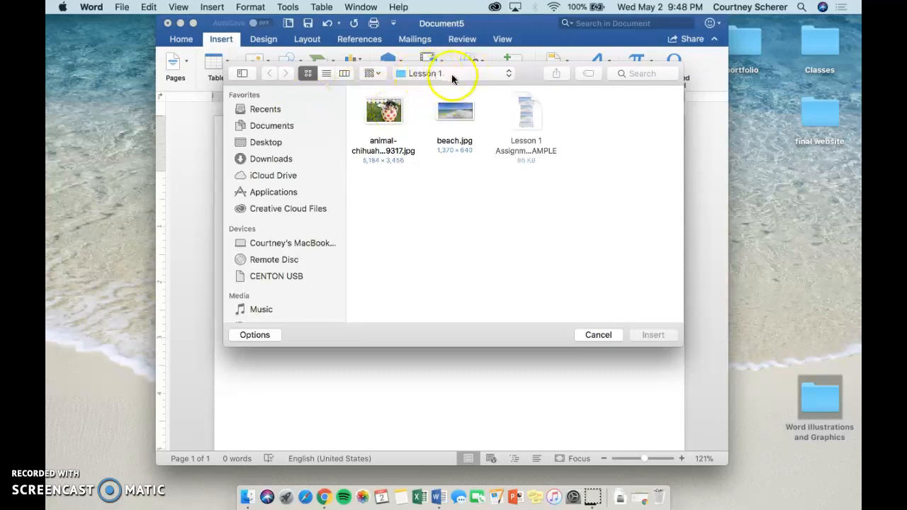
click(383, 111)
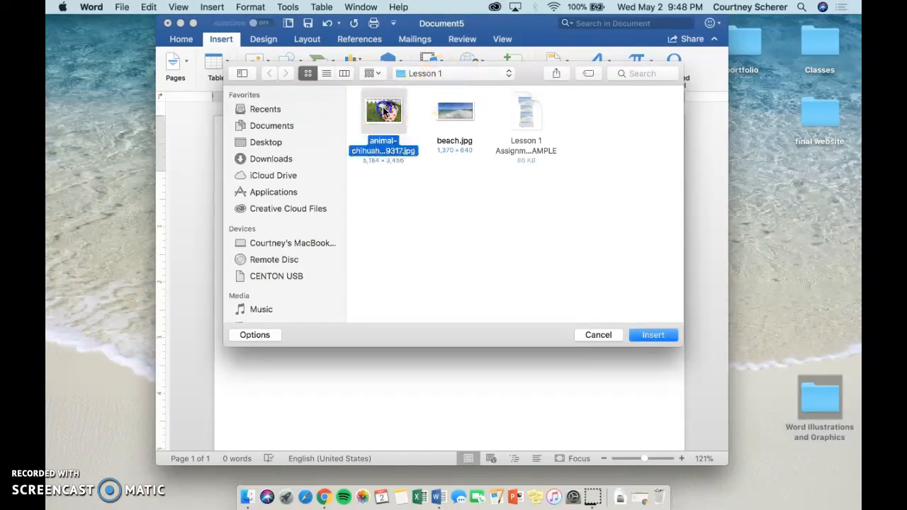
double_click(384, 111)
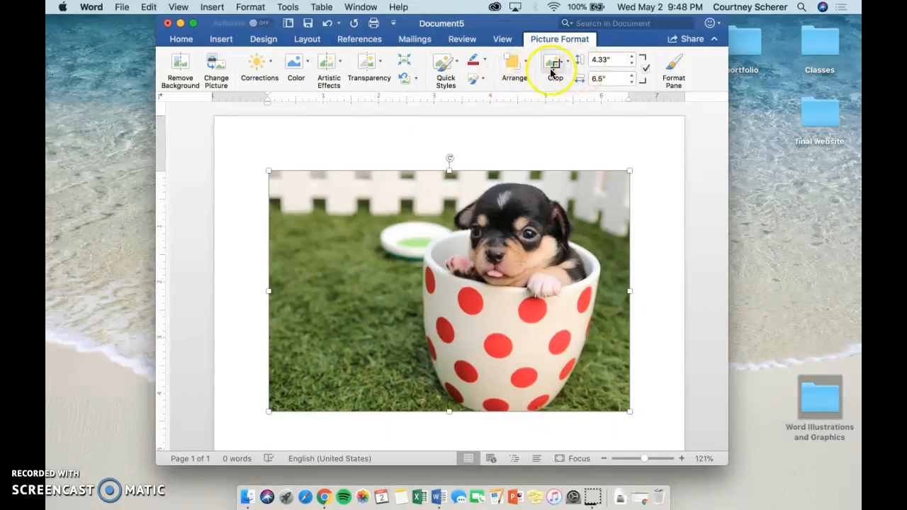
- Resize the puppy picture freehand by its corner and edge handles to about 3.9" high and 6.43" wide
click(566, 241)
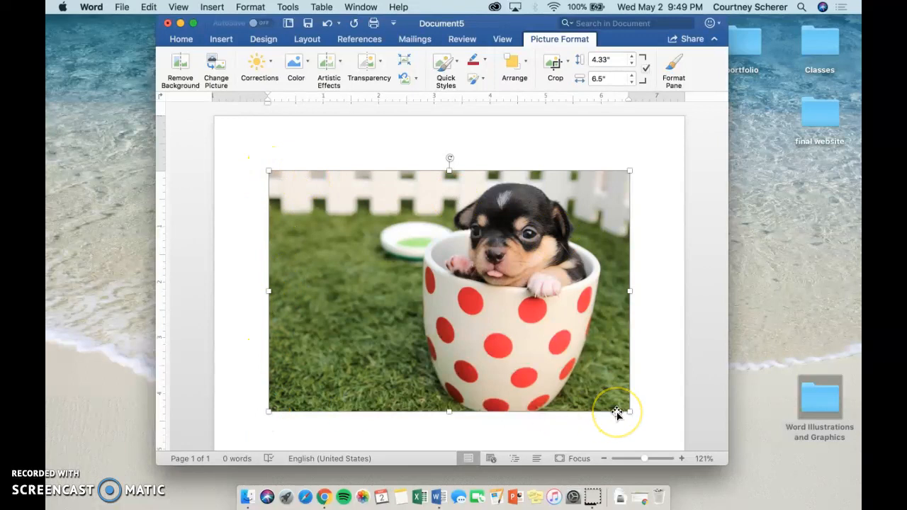
drag(627, 411, 609, 387)
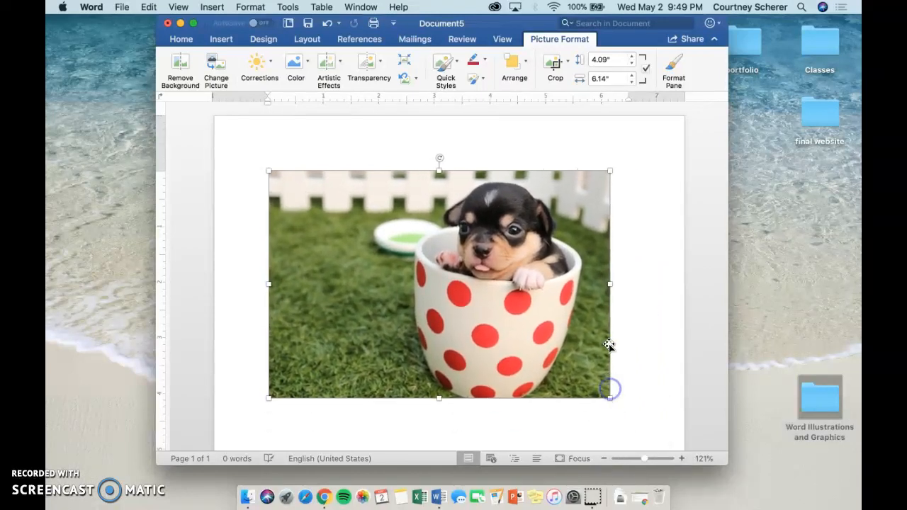
mouse_move(611, 284)
mouse_down()
mouse_move(402, 285)
mouse_move(644, 288)
mouse_move(626, 290)
mouse_up()
mouse_move(449, 171)
mouse_down()
mouse_move(446, 297)
mouse_move(450, 182)
mouse_up()
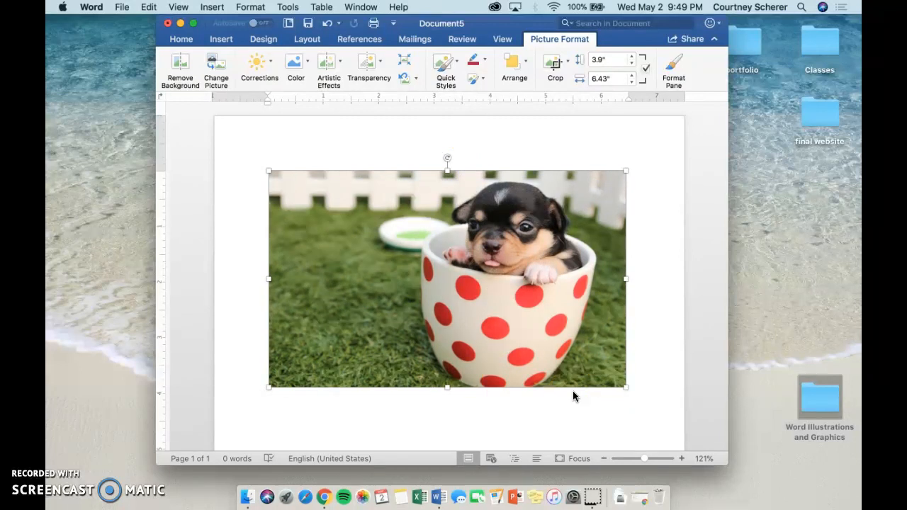
click(597, 354)
- Set the puppy picture's height to 4" with the aspect ratio locked
click(645, 69)
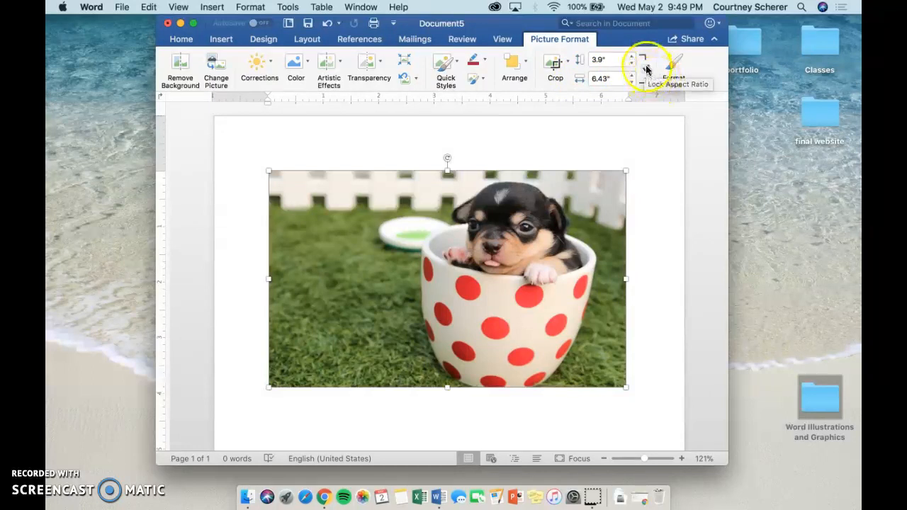
click(602, 60)
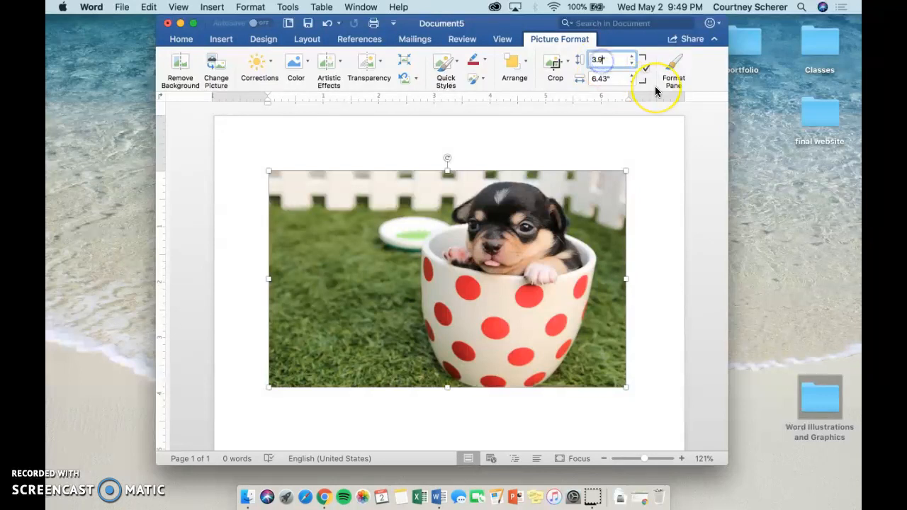
text(4)
key(Return)
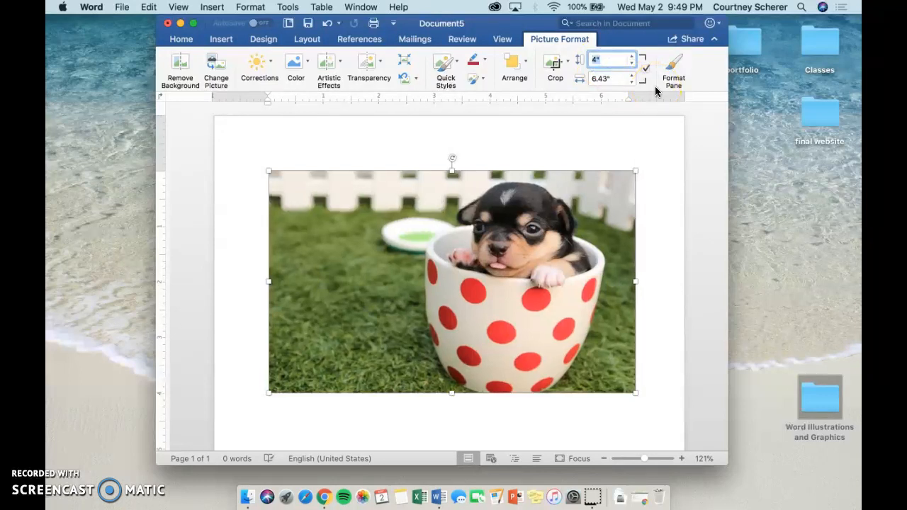
- Unlock the puppy picture's aspect ratio and set its width to 6"
click(611, 78)
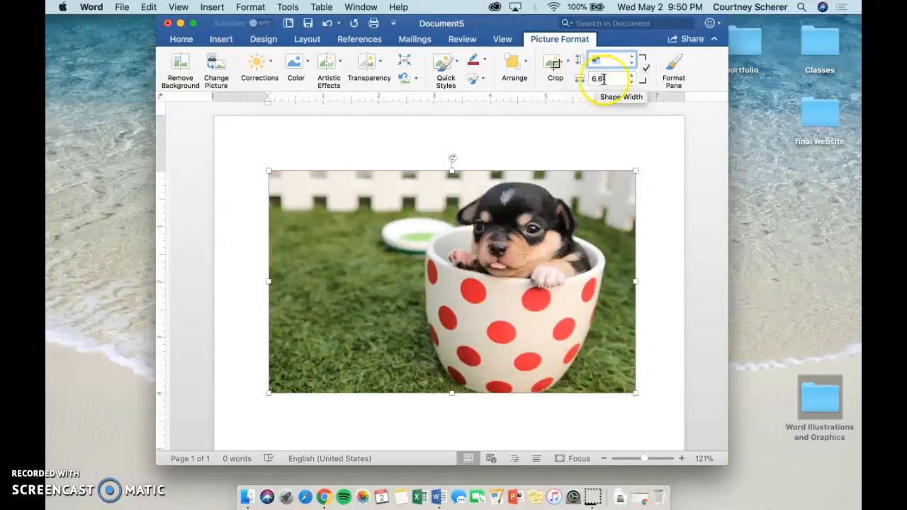
click(645, 69)
click(599, 80)
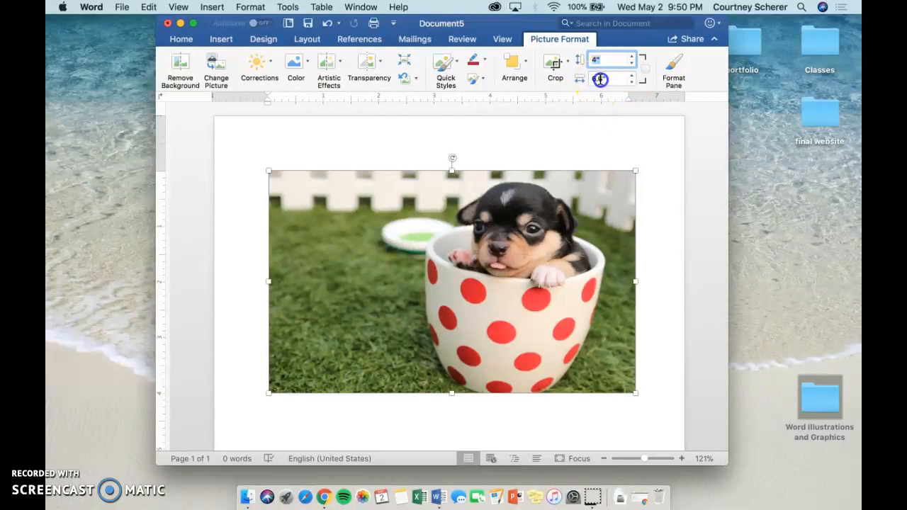
key(BackSpace)
key(Return)
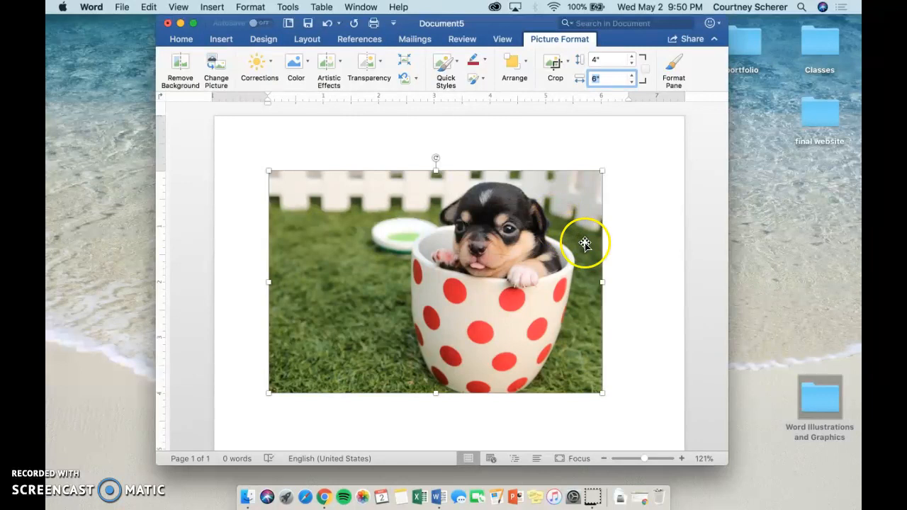
- Try right and left alignment on the puppy picture and leave it centered on the page
click(181, 40)
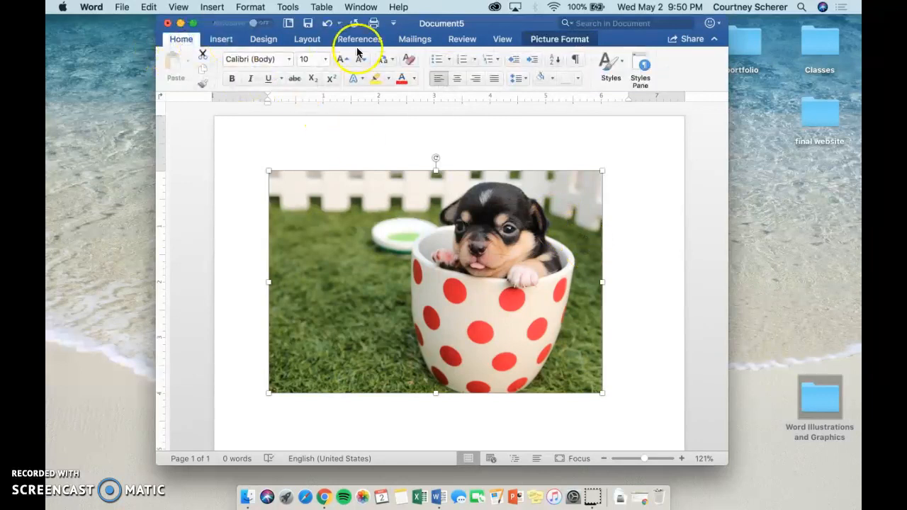
click(459, 81)
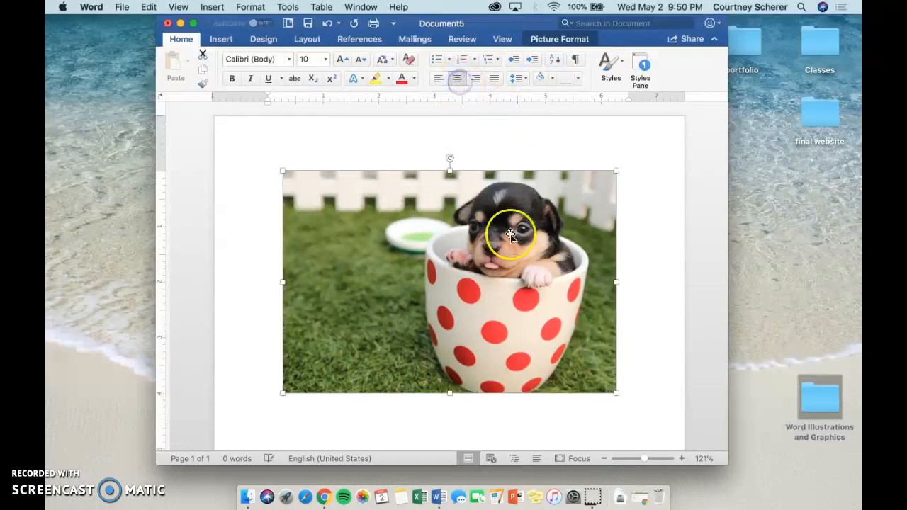
click(475, 78)
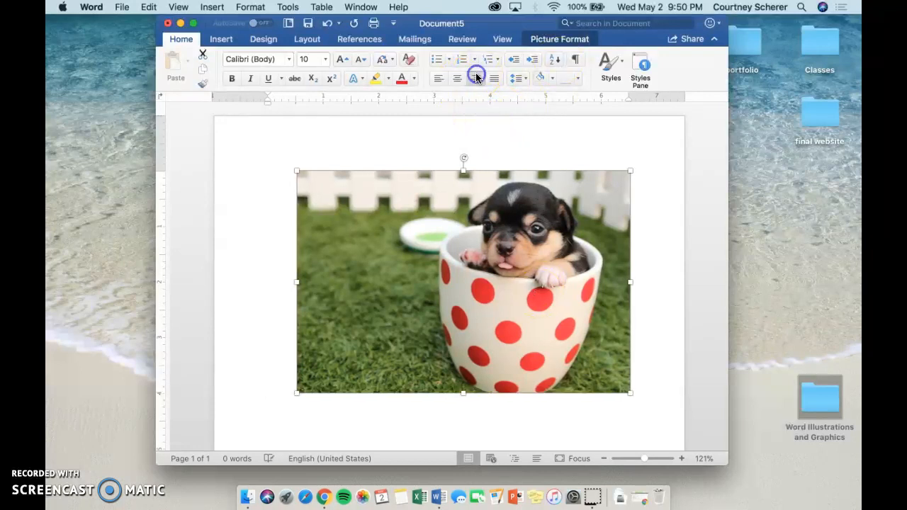
click(438, 78)
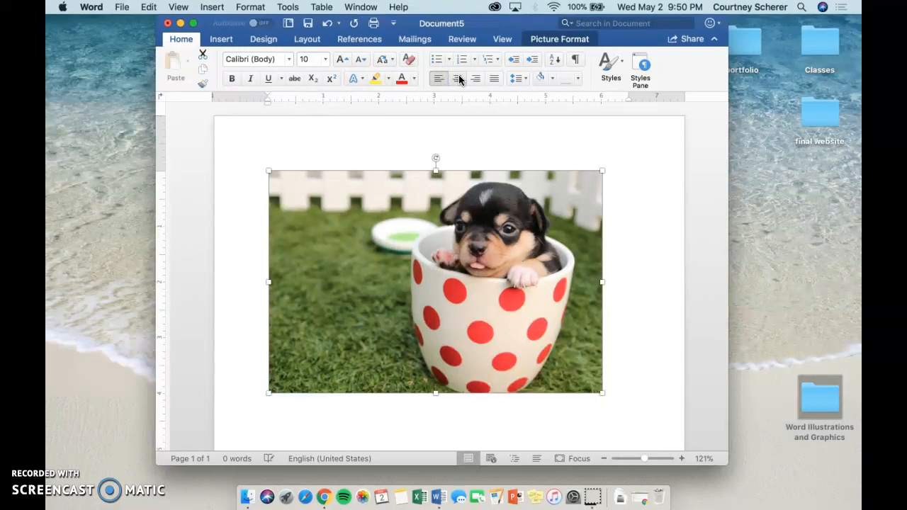
click(459, 78)
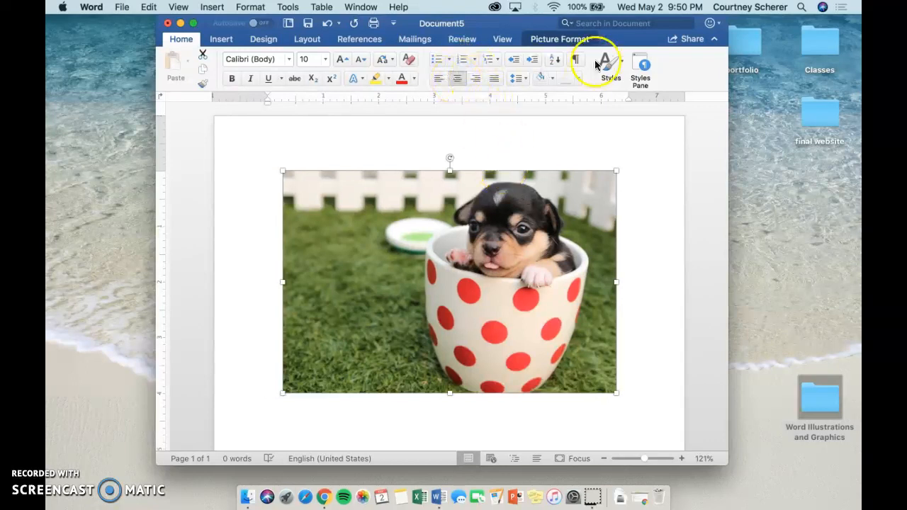
- Insert the caption "Figure 1" for the puppy picture, using the Figure label and placing it below the selected item
click(556, 39)
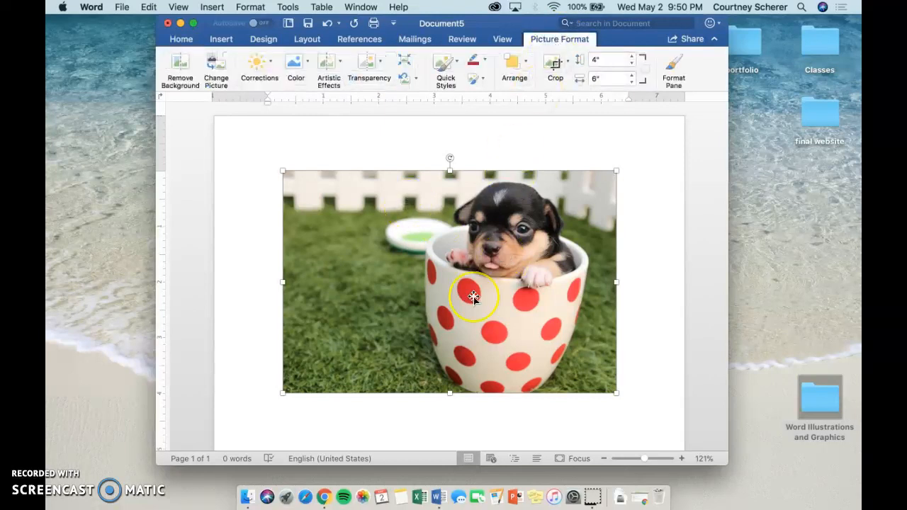
scroll(474, 298, down, 1)
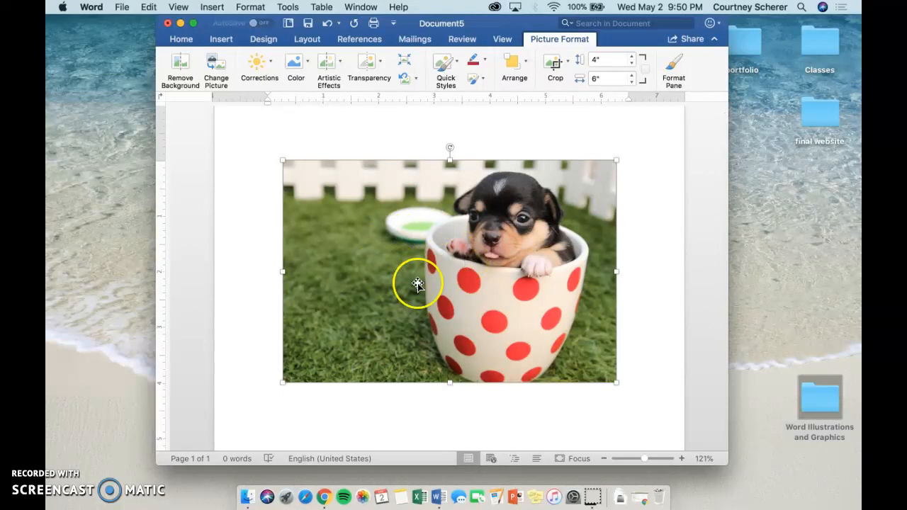
right_click(415, 256)
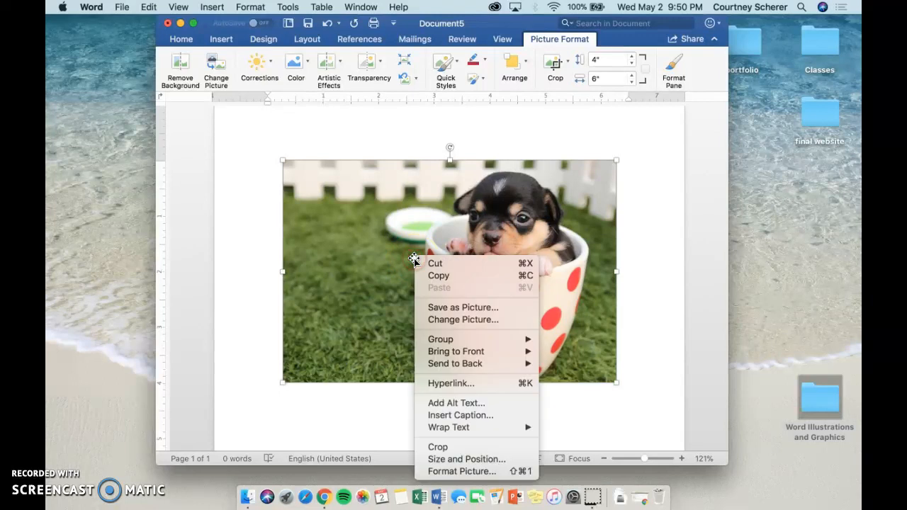
click(438, 416)
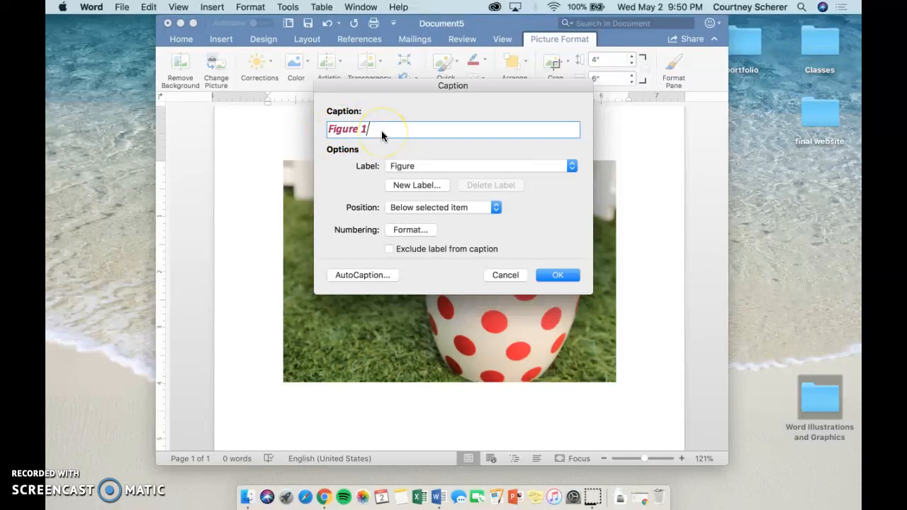
click(432, 164)
click(342, 190)
click(429, 186)
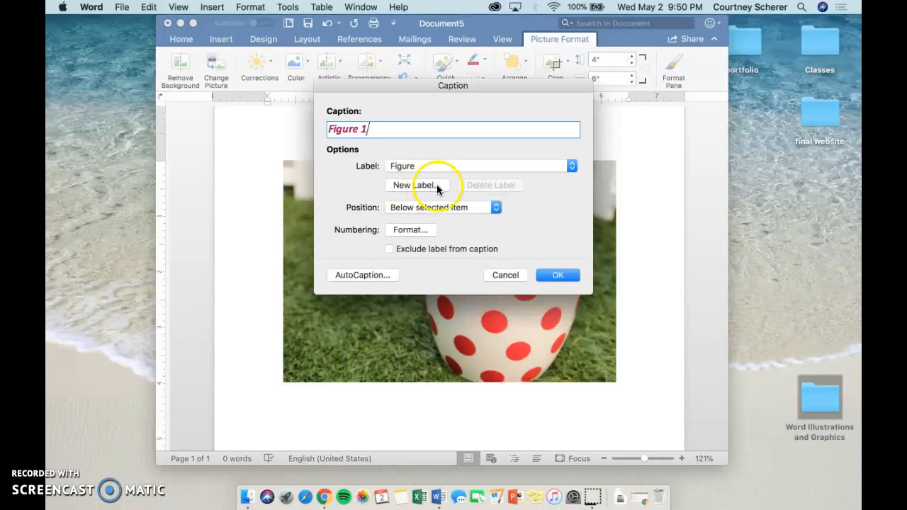
click(445, 207)
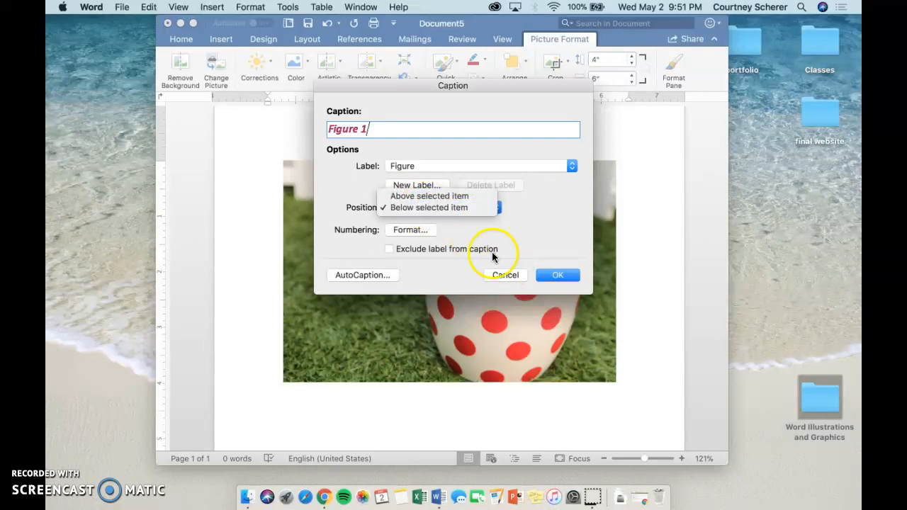
click(456, 208)
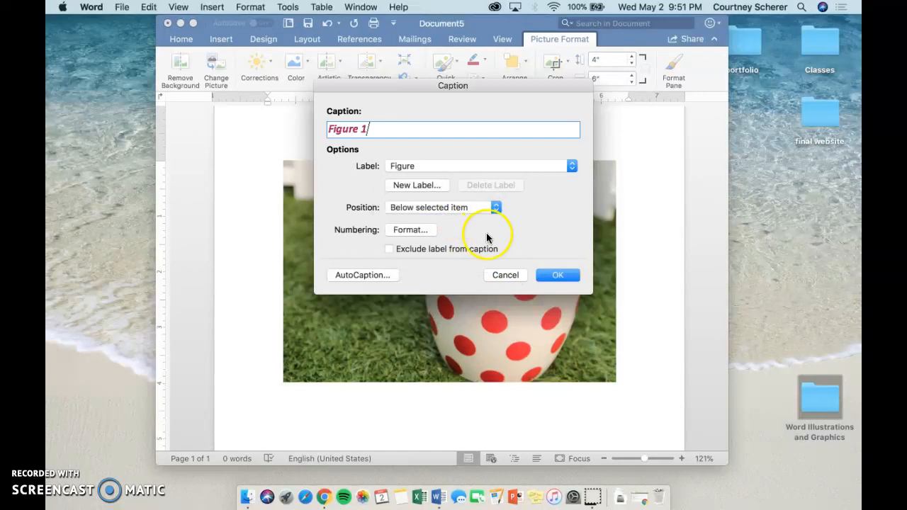
click(555, 275)
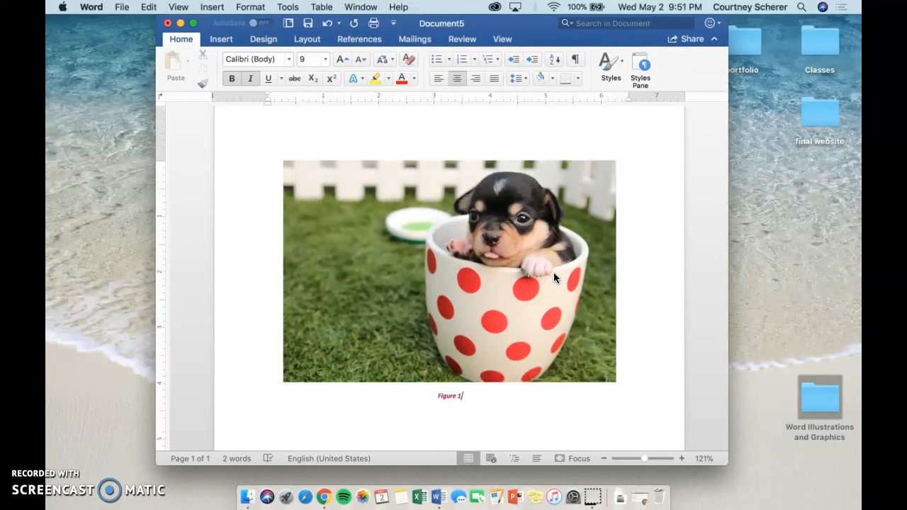
- Set the "Figure 1" caption's font size to 11 and remove its italics
scroll(555, 278, down, 1)
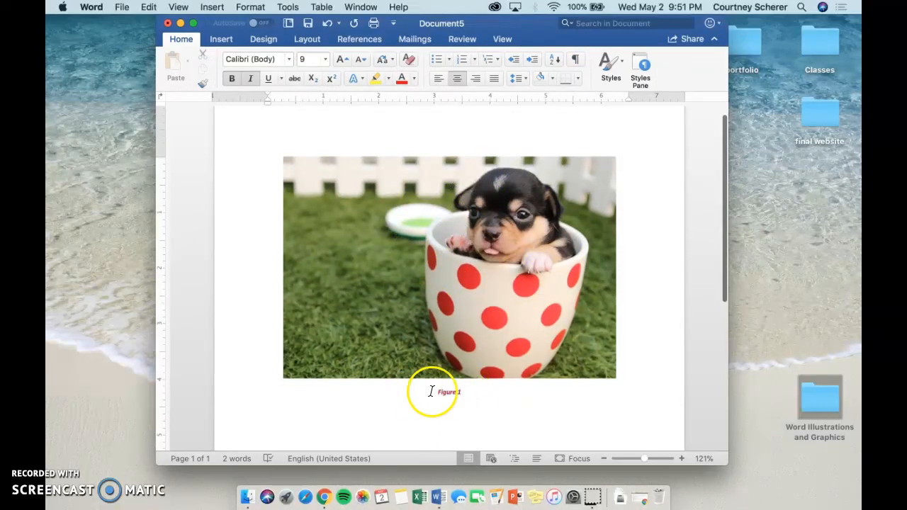
drag(464, 389, 418, 389)
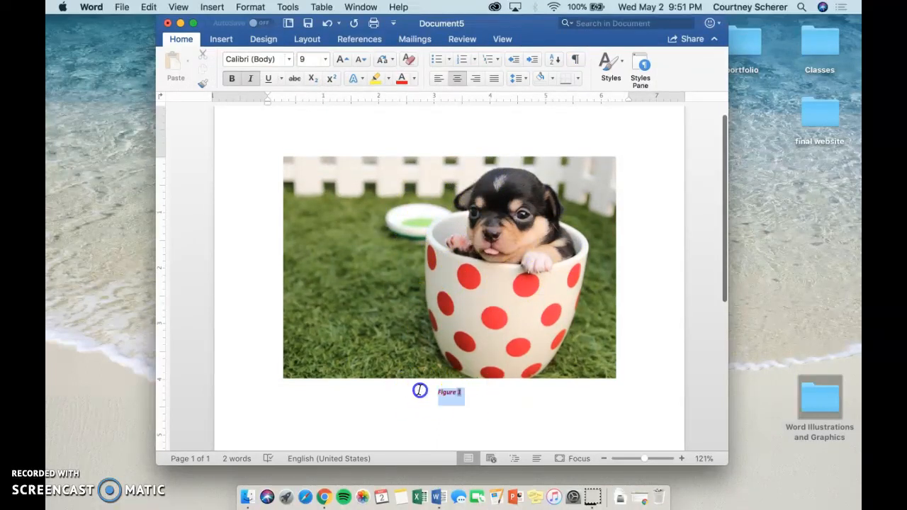
click(325, 60)
click(320, 175)
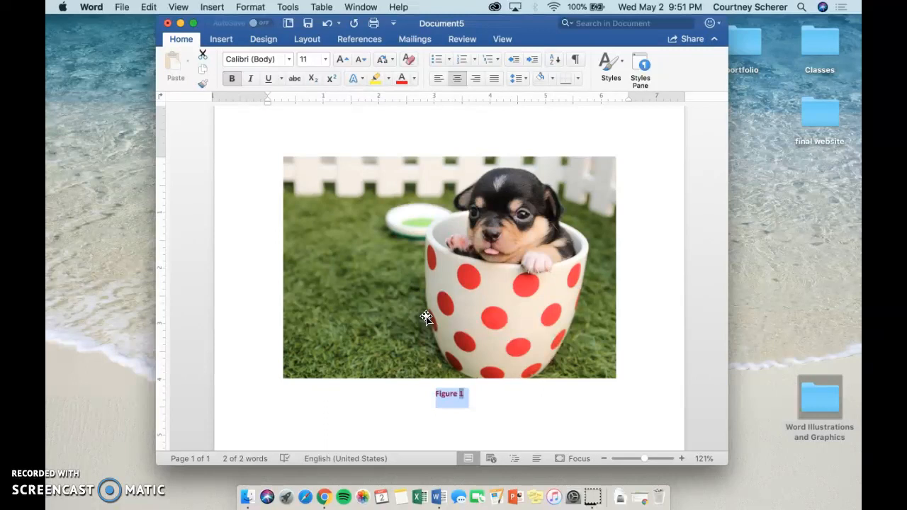
- Replace the first picture's caption text with "Resized to 4" by 6"" and start a new line below it with italics off
text(Resized to )
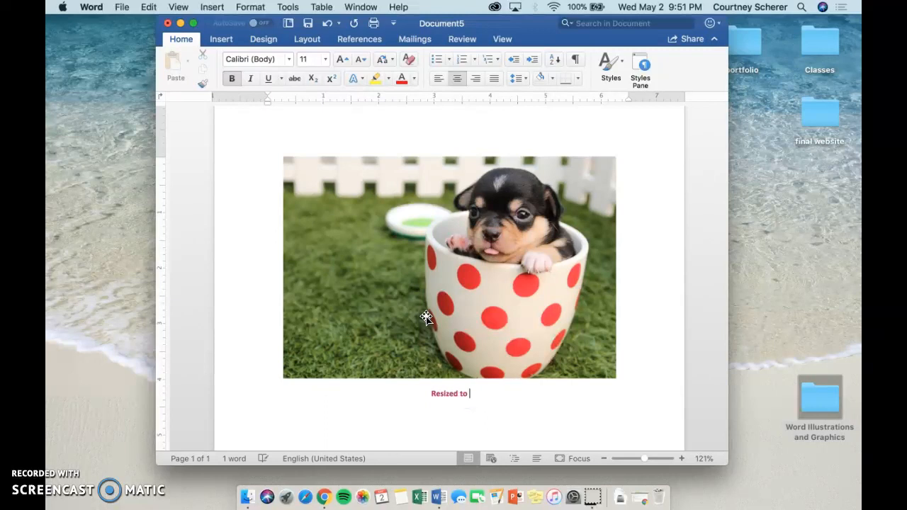
text(4" by )
text(6")
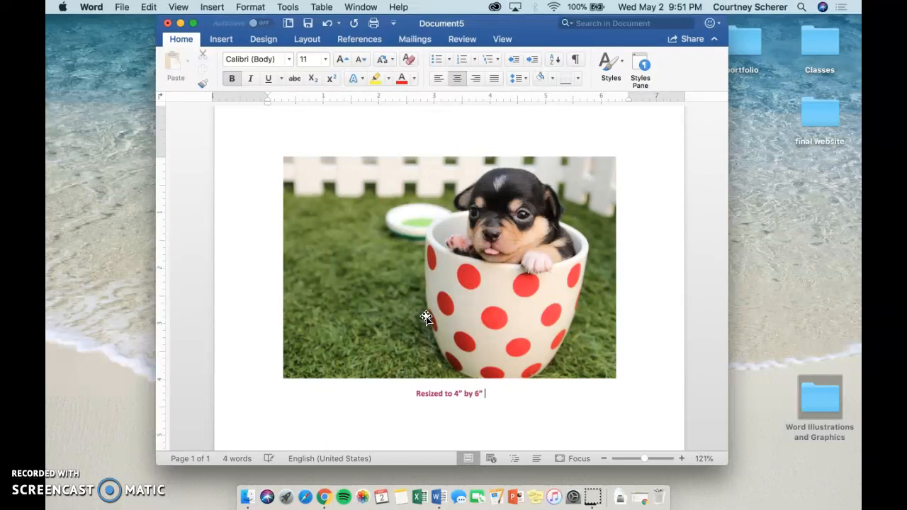
key(Return)
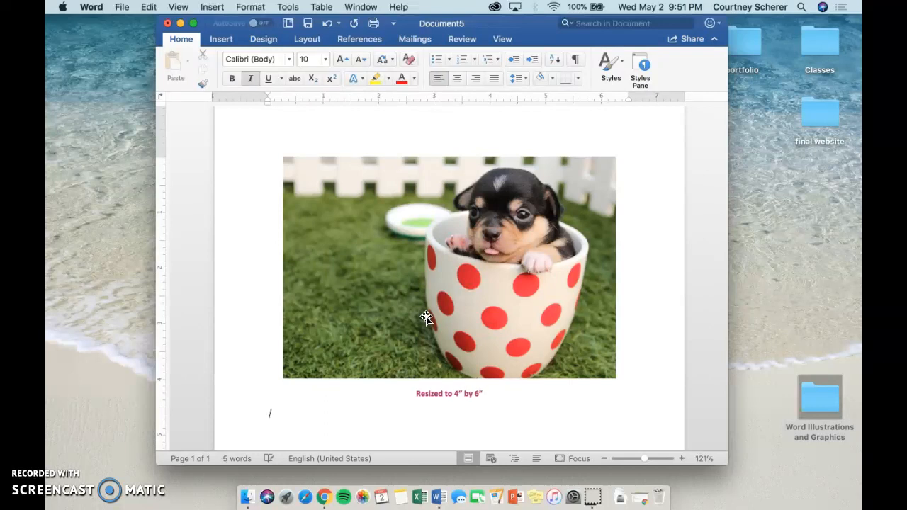
click(252, 78)
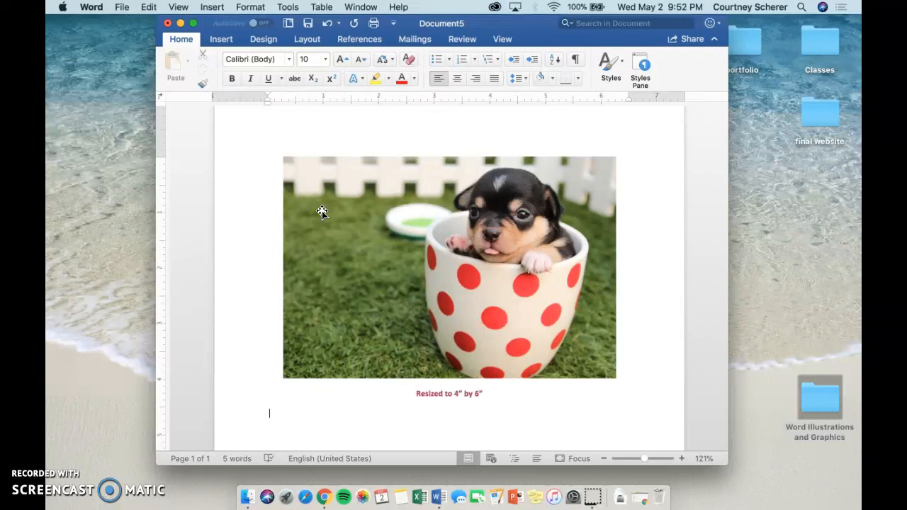
- Insert the puppy picture from file a second time, below the "Resized to 4" by 6"" caption
click(220, 39)
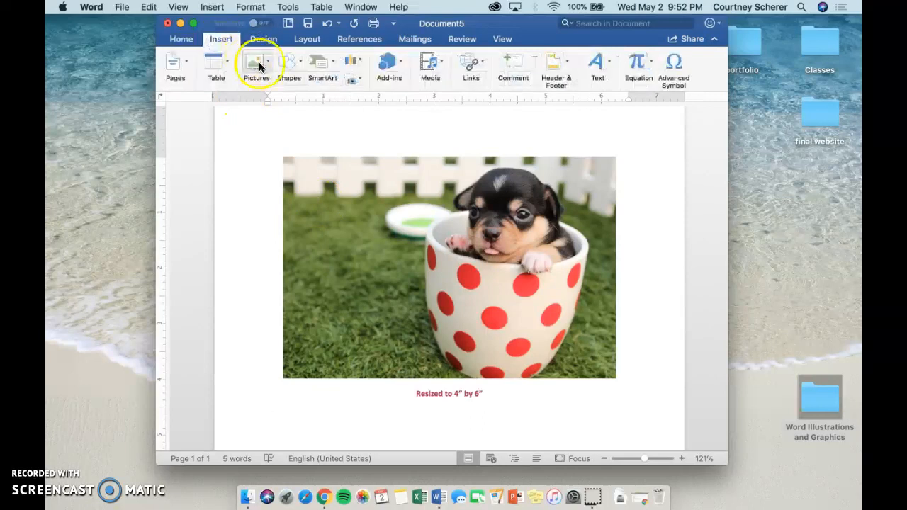
click(259, 65)
click(278, 100)
click(386, 112)
double_click(387, 112)
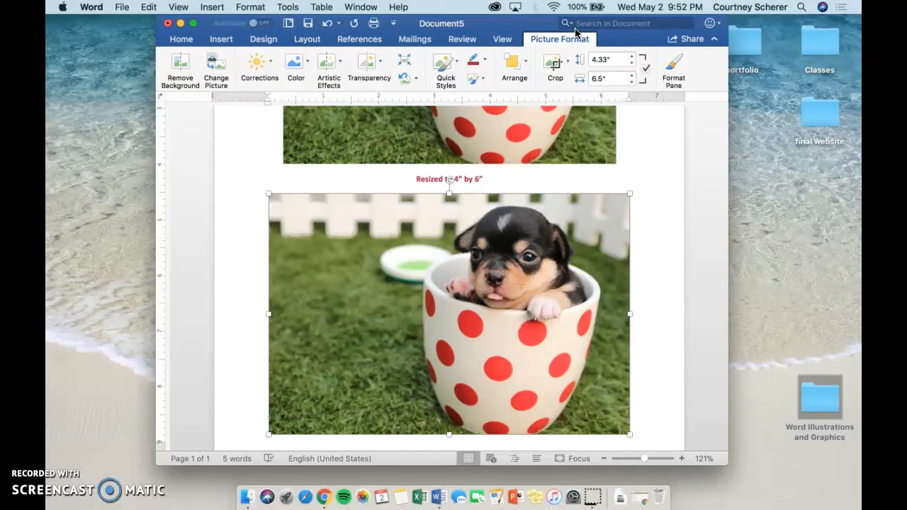
- Crop the second puppy picture's left, right and top edges around the puppy and cup, to about 4.14" high by 3.3" wide
click(550, 64)
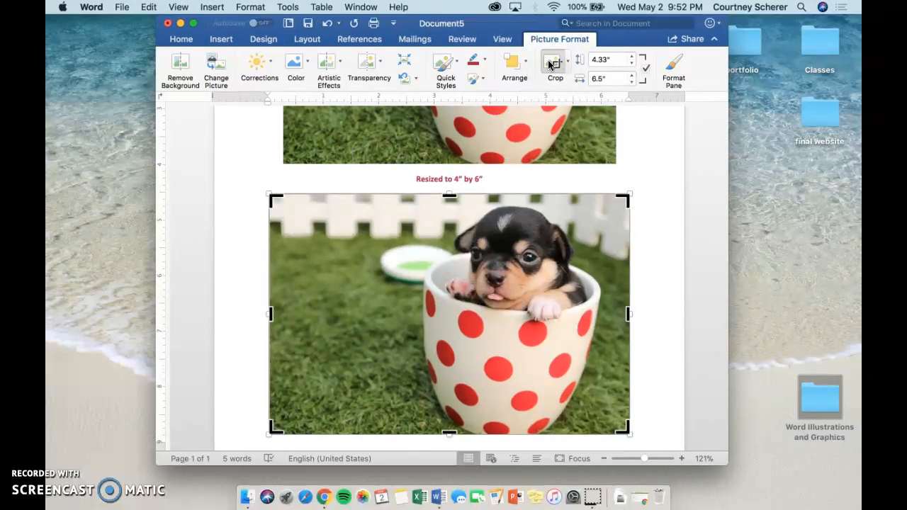
click(567, 62)
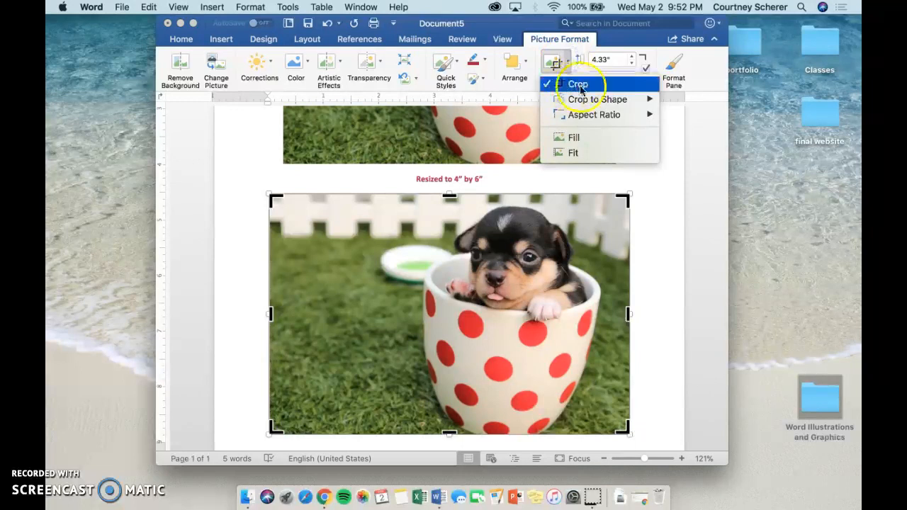
click(579, 85)
click(552, 62)
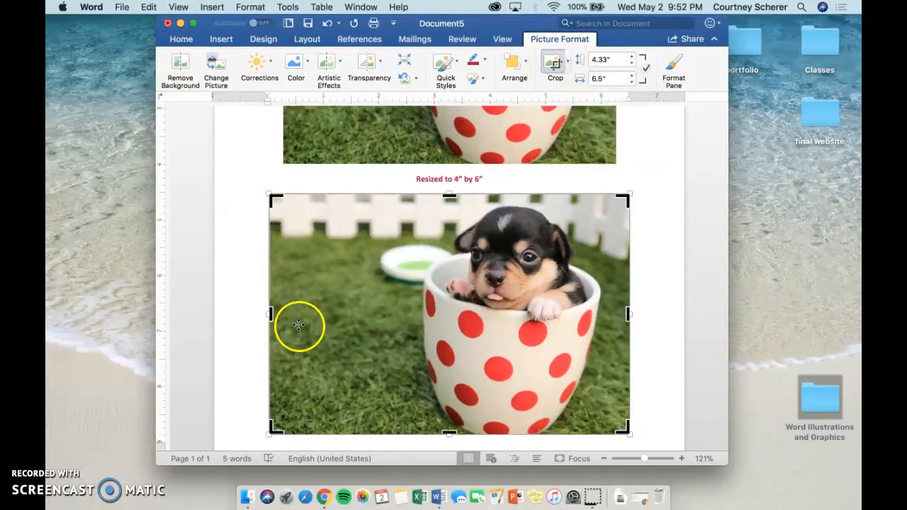
scroll(344, 312, down, 2)
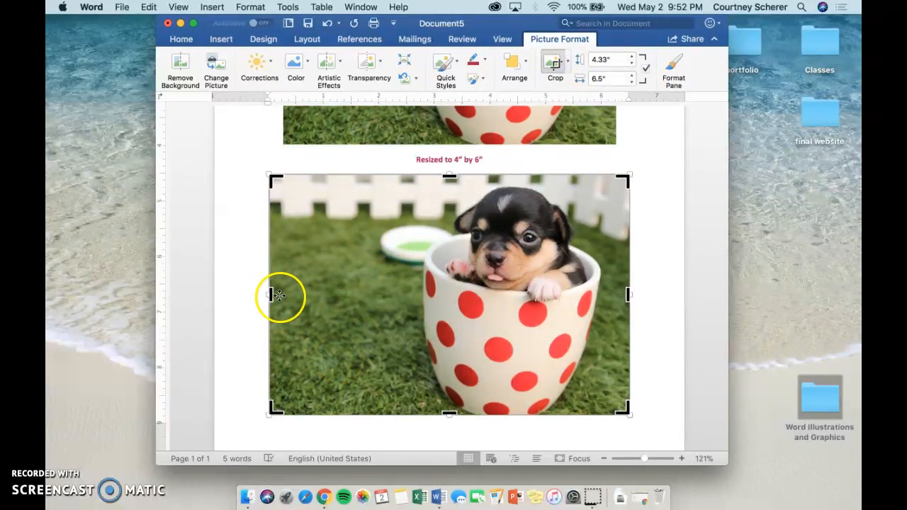
drag(272, 293, 417, 310)
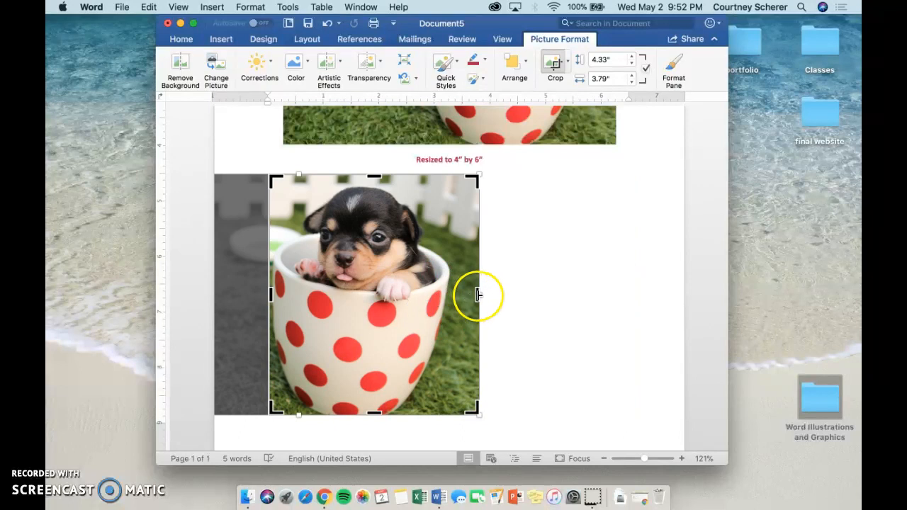
drag(478, 295, 451, 297)
drag(360, 176, 361, 178)
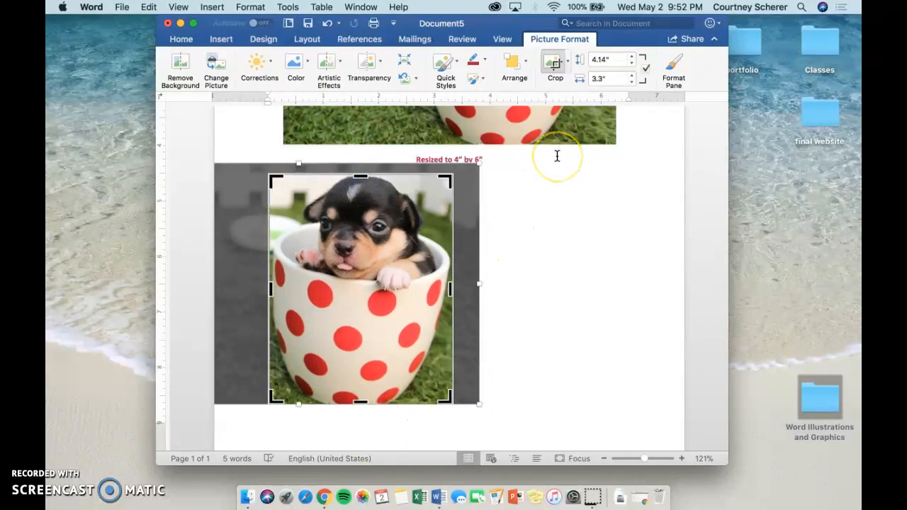
click(554, 63)
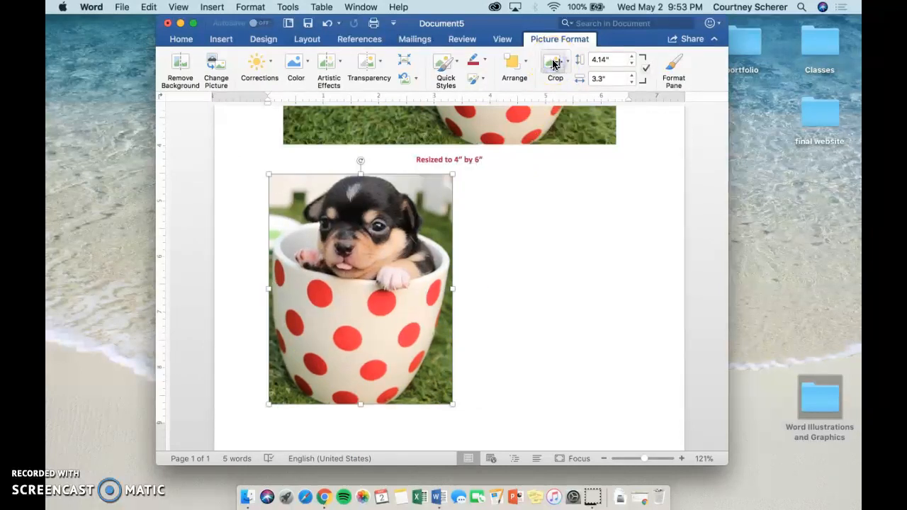
- Center the cropped picture and insert the caption "Figure 1" below it, using the Figure label
click(180, 39)
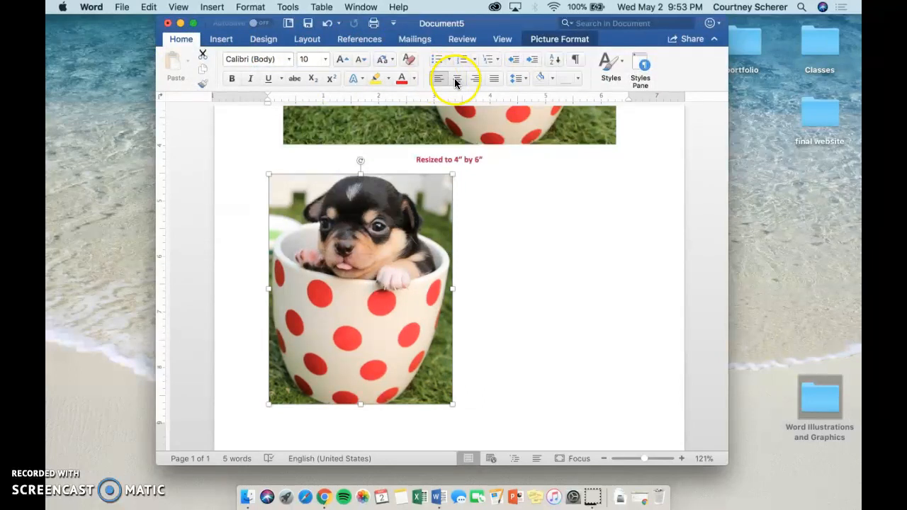
click(456, 83)
right_click(458, 236)
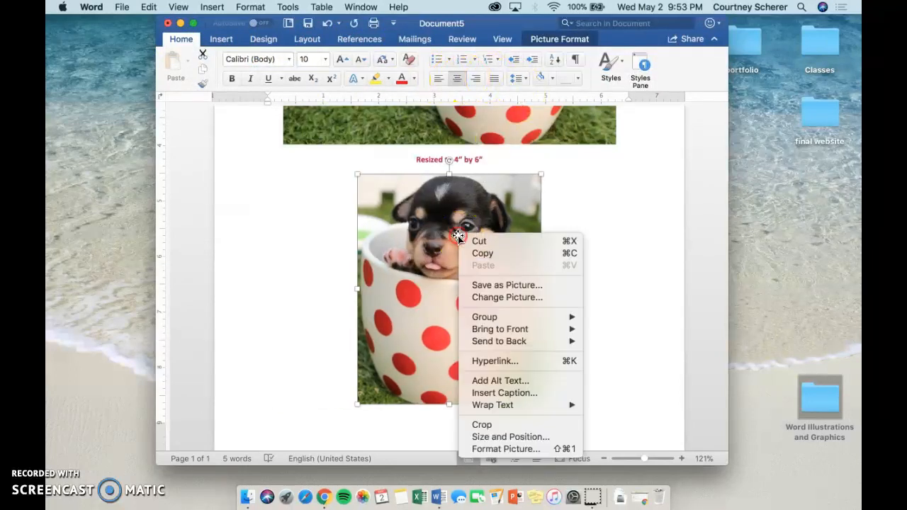
click(535, 394)
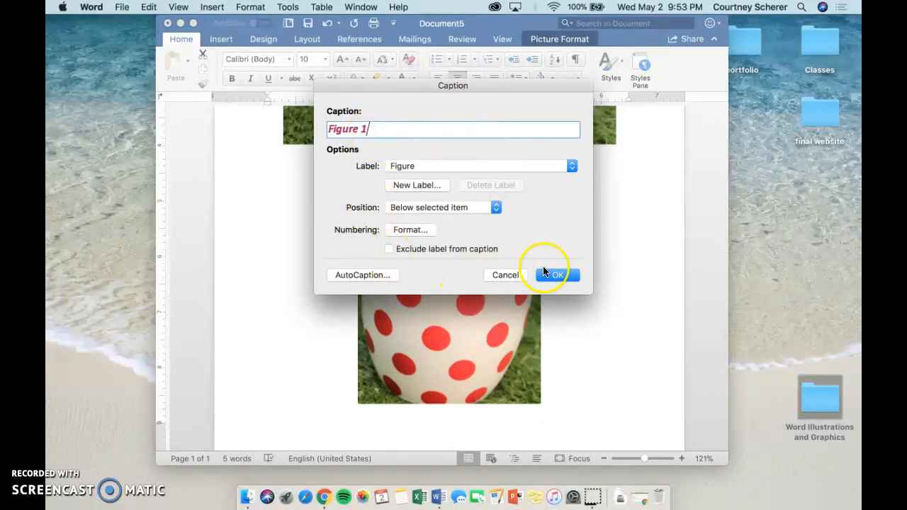
click(559, 275)
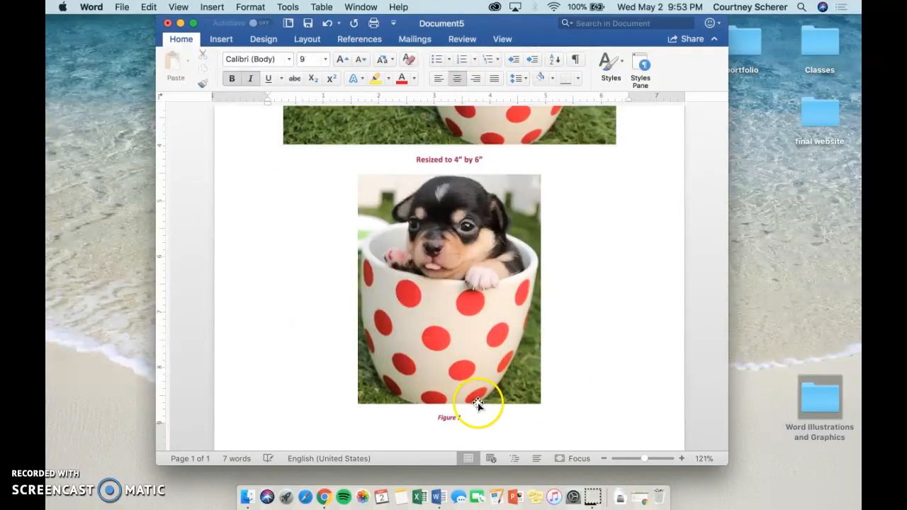
- Set the cropped picture's caption to font size 11 and remove its italics
drag(463, 419, 423, 419)
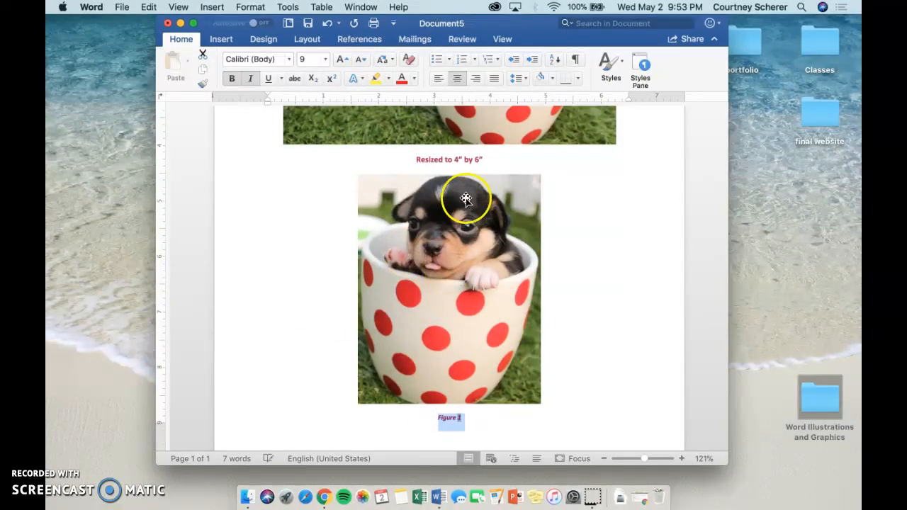
click(326, 59)
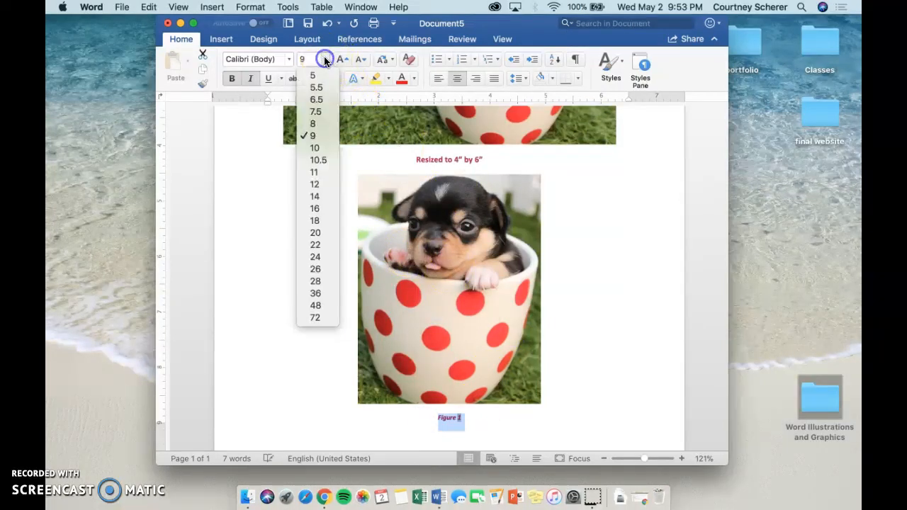
click(315, 172)
click(252, 78)
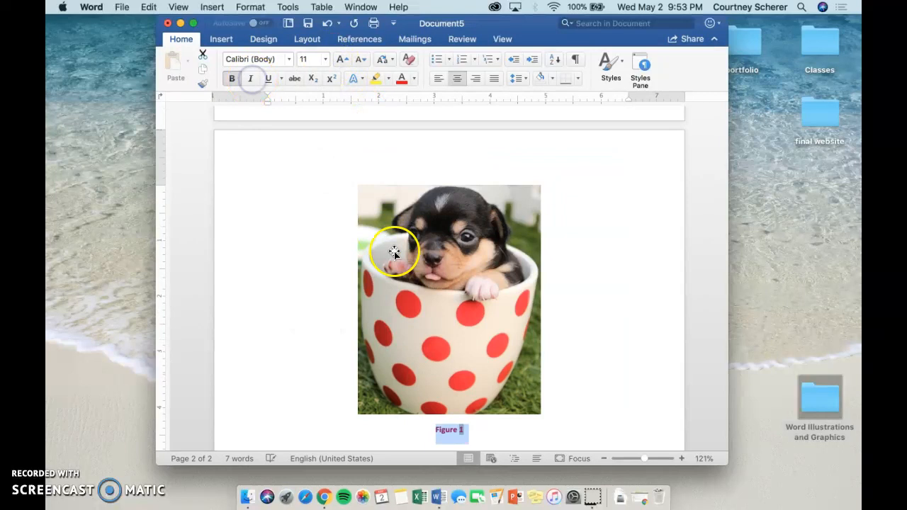
- Replace the cropped picture's caption text with "Cropped unwanted area (grass)" and start a new line below it
text(Cropped unwa)
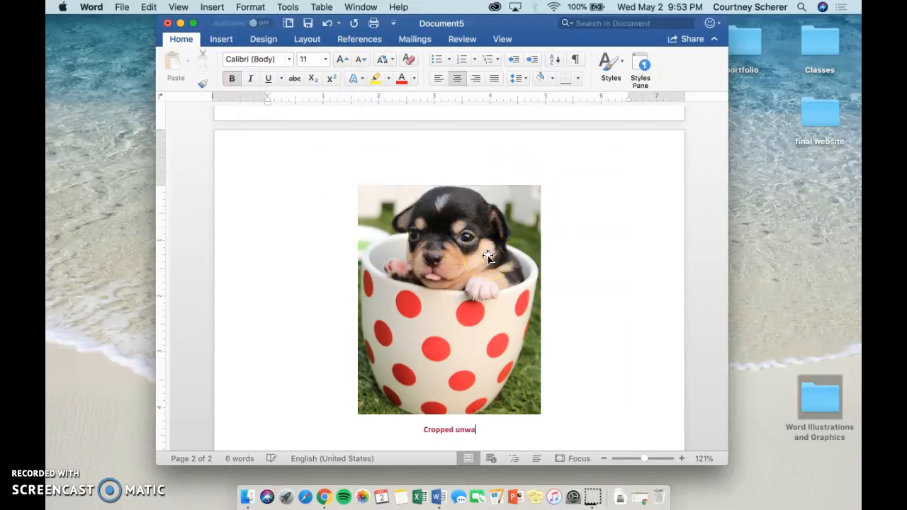
text(nted area (grasyy)
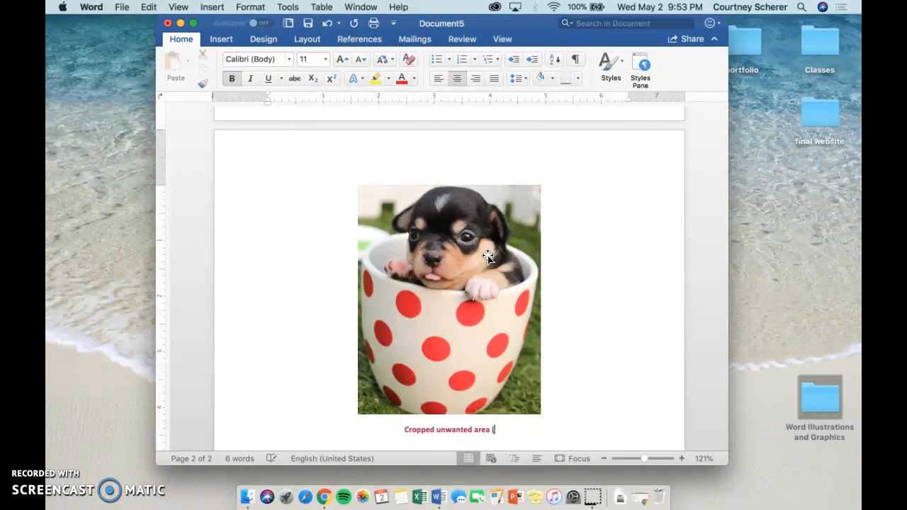
key(BackSpace)
key(BackSpace)
text(s))
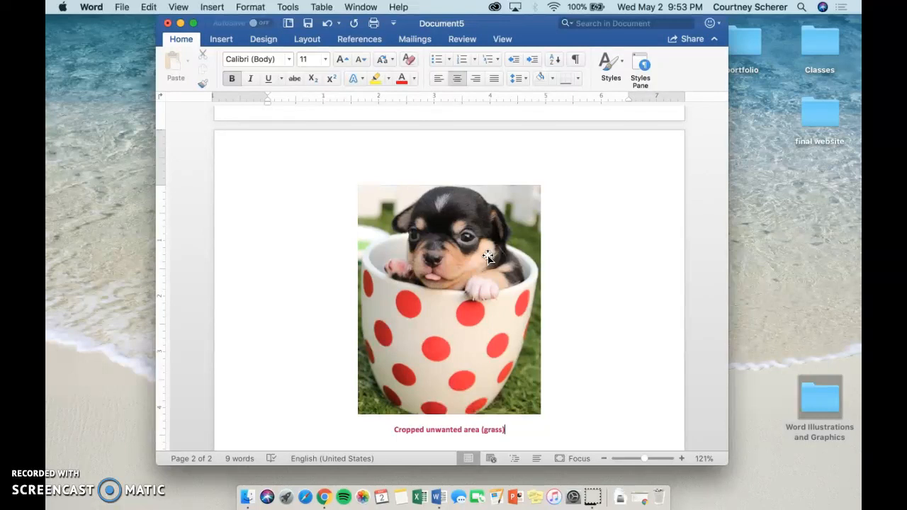
- Insert the puppy picture from file a third time, below the "Cropped unwanted area (grass)" caption
click(220, 41)
click(257, 69)
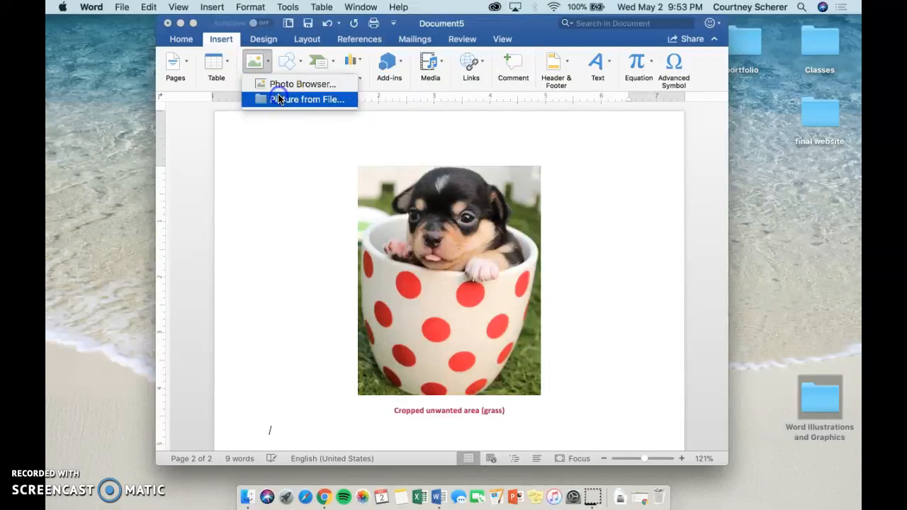
click(279, 94)
double_click(364, 123)
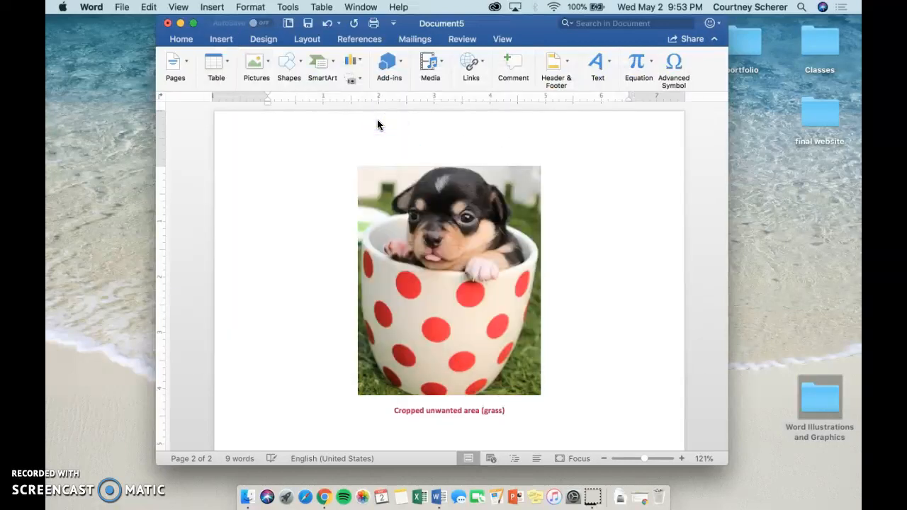
click(479, 199)
- Crop the third puppy picture to the heart shape from the basic shapes
scroll(482, 203, down, 1)
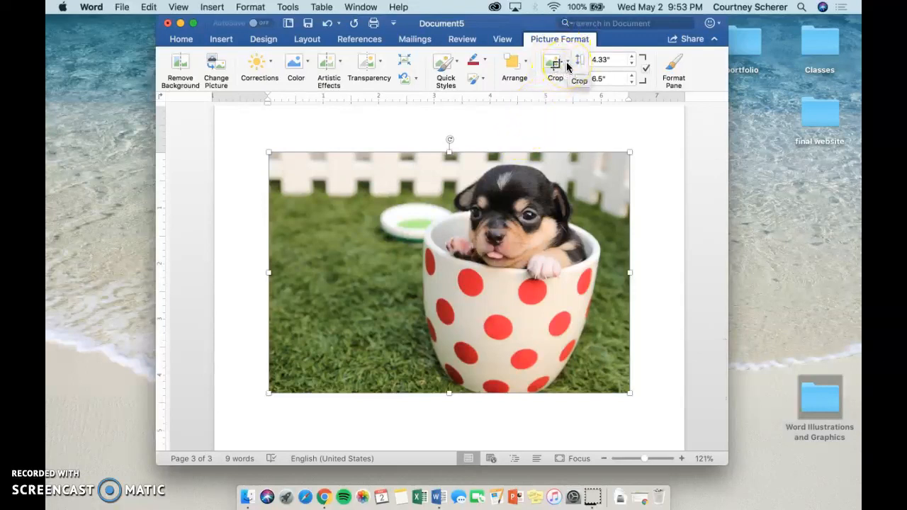
click(567, 66)
mouse_move(605, 104)
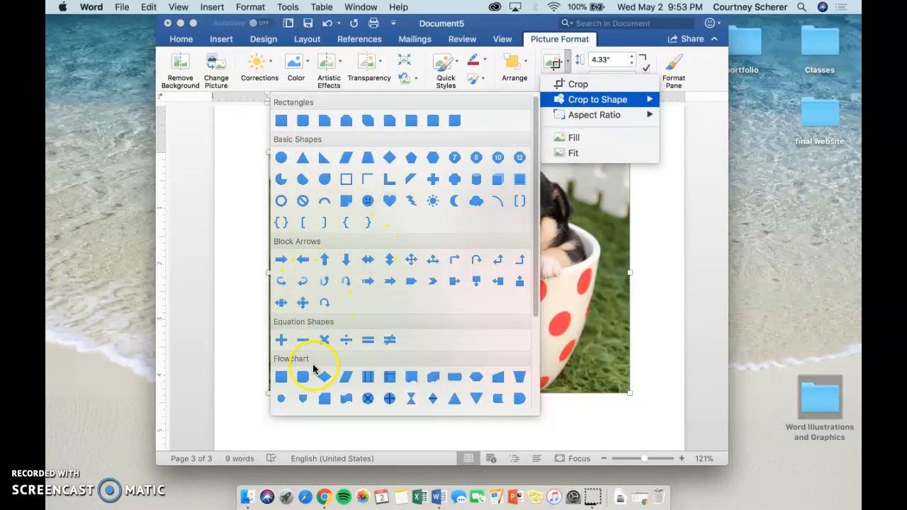
scroll(314, 368, down, 4)
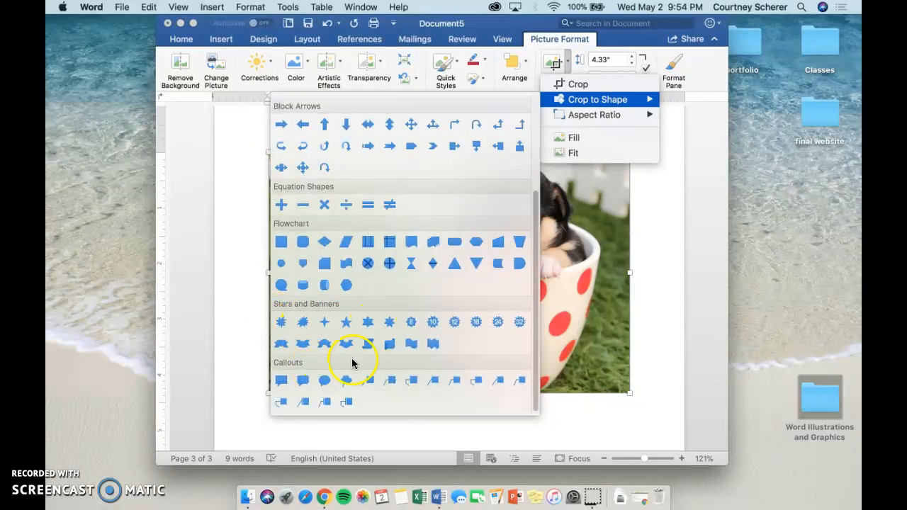
scroll(366, 322, up, 3)
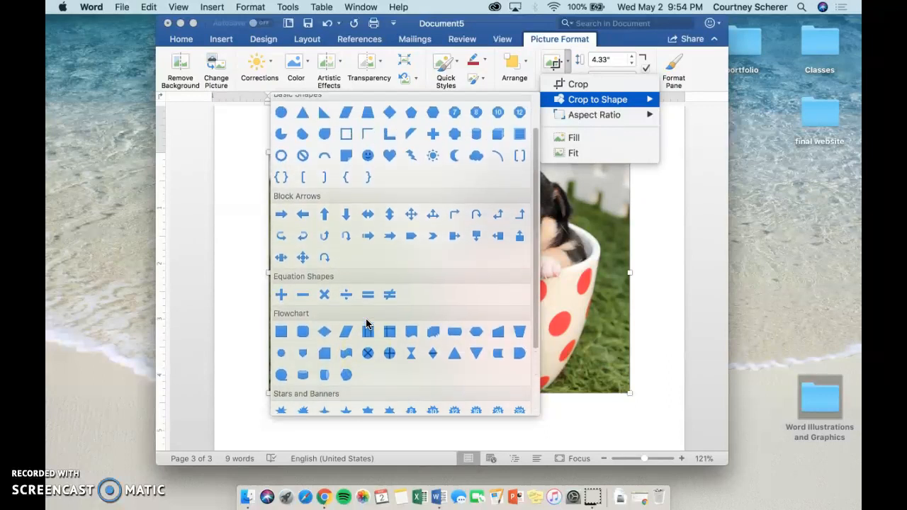
scroll(366, 324, up, 2)
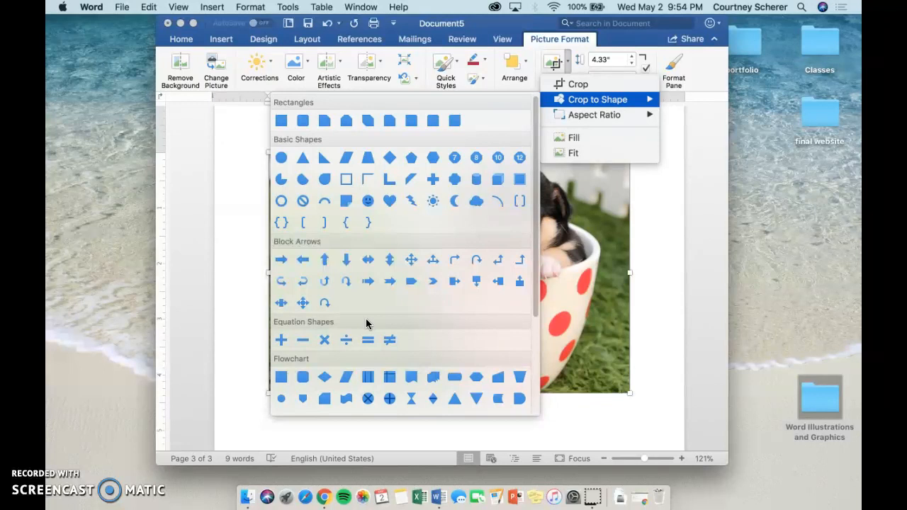
click(387, 196)
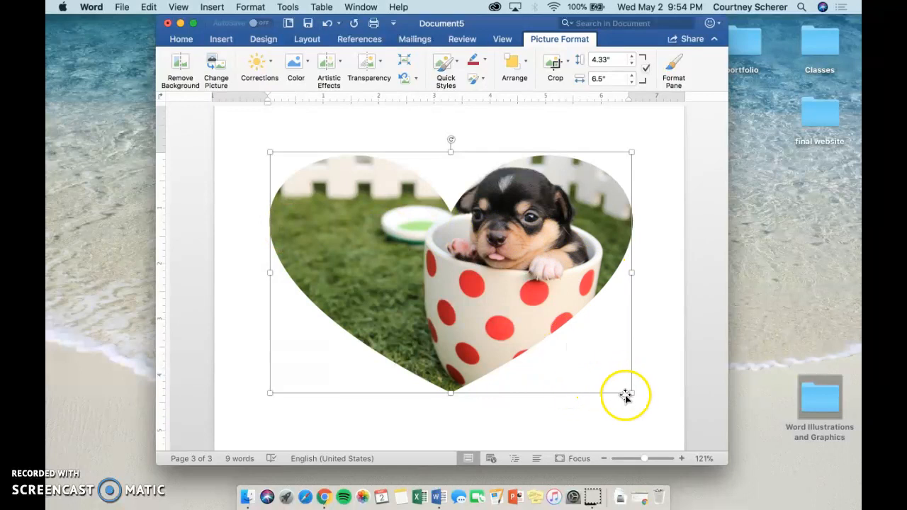
- Stretch the heart-shaped picture taller, scale it down to about 2.51" high by 3.22" wide, and center it on the page
drag(450, 392, 453, 434)
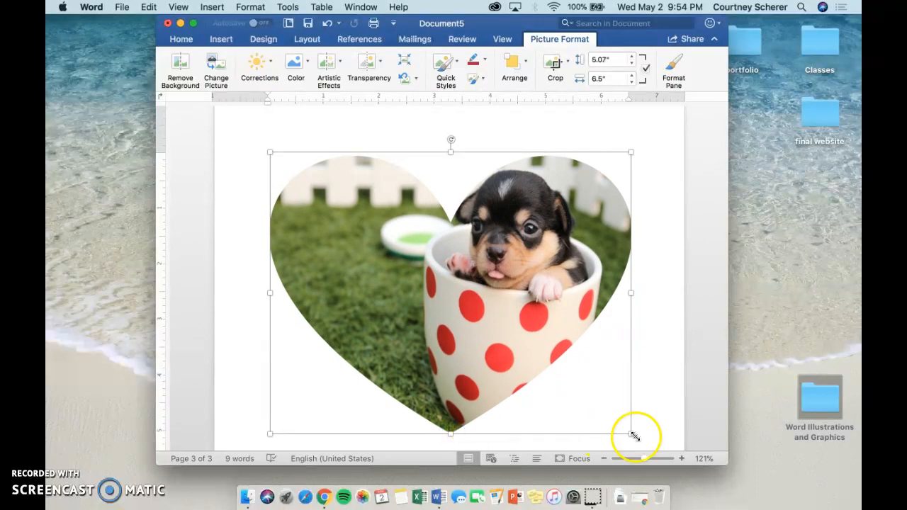
drag(631, 433, 449, 284)
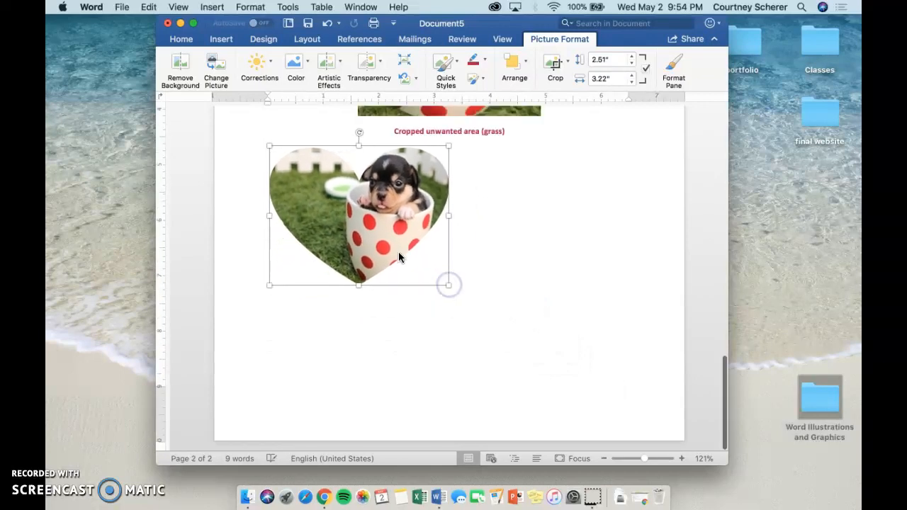
click(180, 39)
click(457, 79)
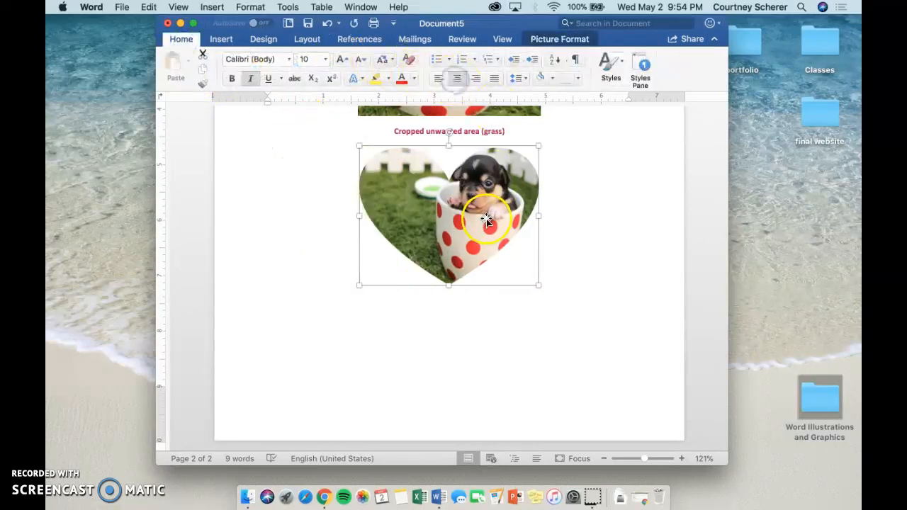
click(555, 40)
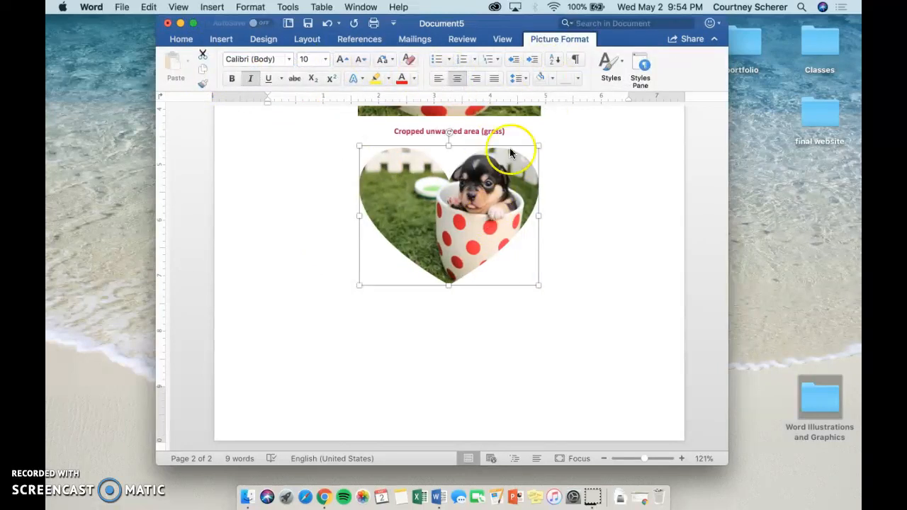
- Insert a caption below the heart-shaped picture and set its font size to 11
right_click(483, 219)
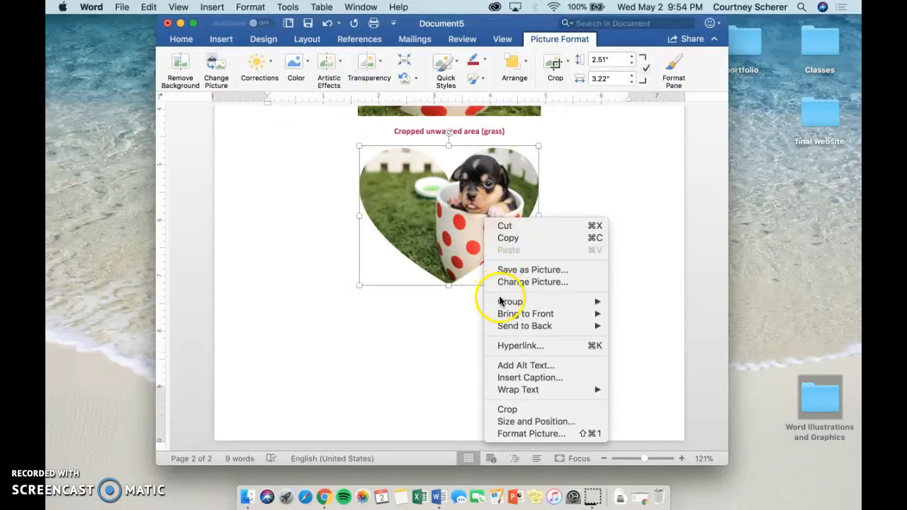
click(512, 380)
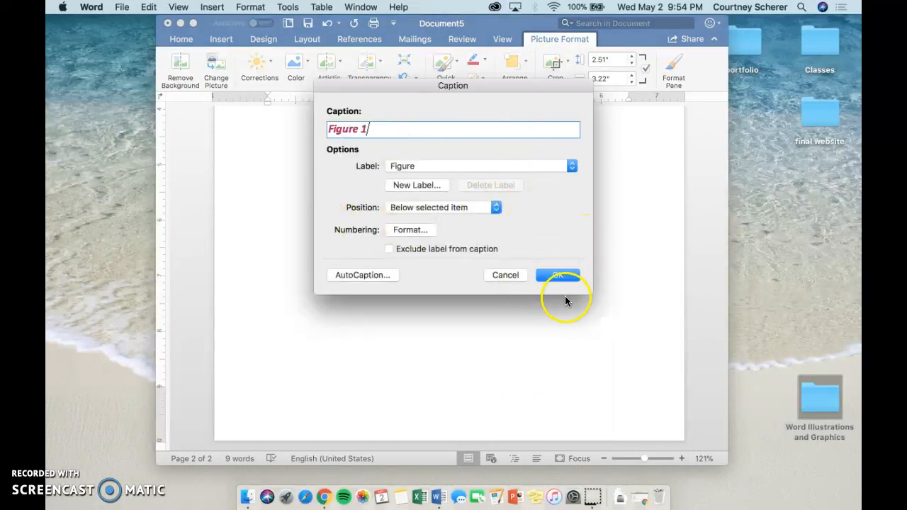
click(564, 277)
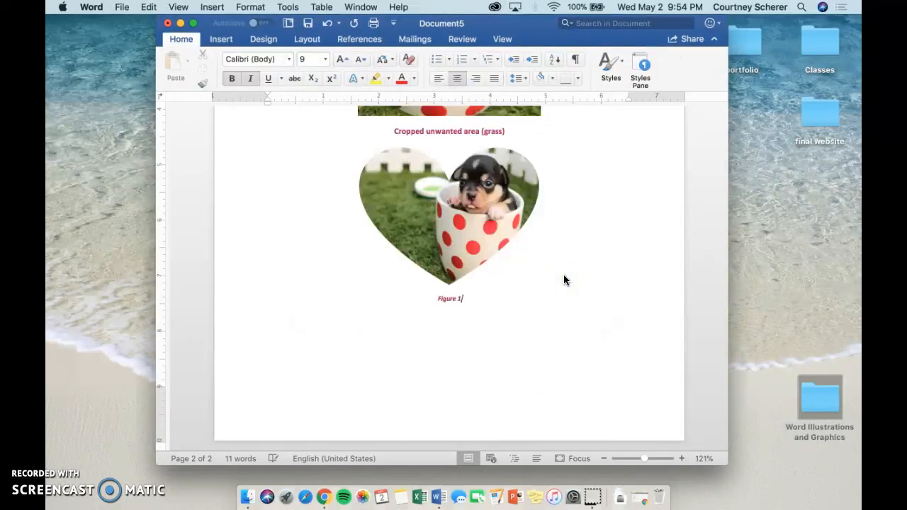
drag(466, 303, 399, 298)
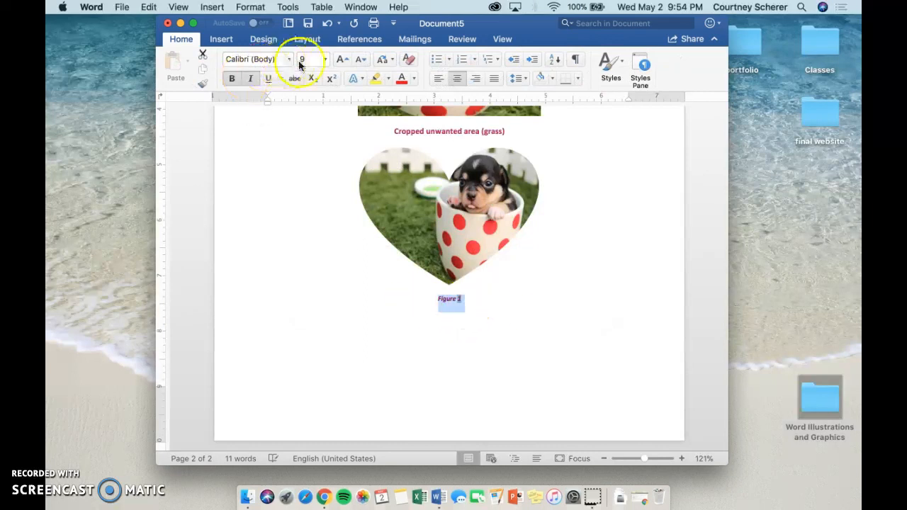
click(326, 60)
click(318, 172)
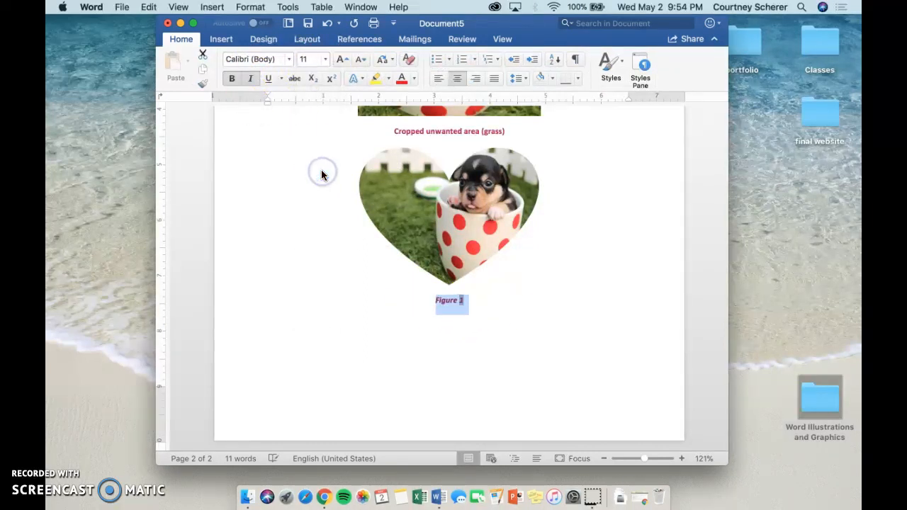
- Replace the heart picture's caption text with "Shape Heart Crop" and remove its italics
text(shape Heart Crop)
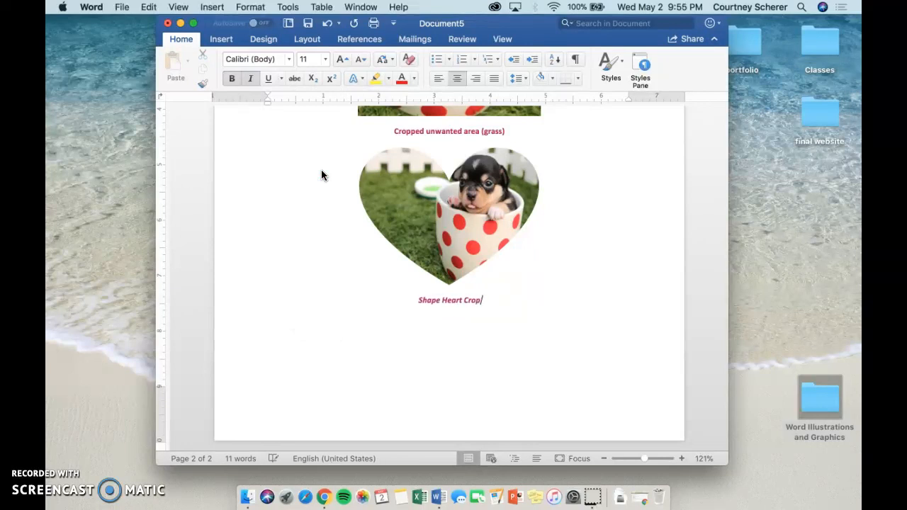
drag(490, 298, 392, 296)
key(super+i)
click(496, 301)
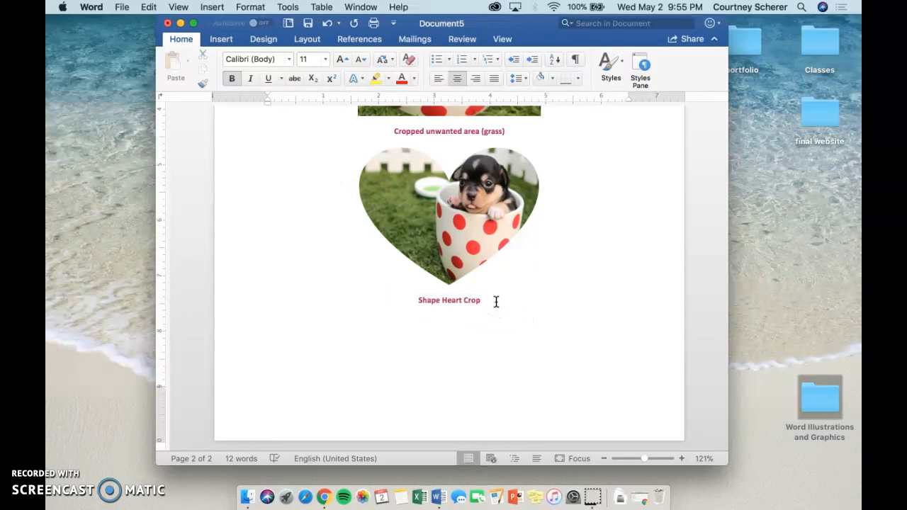
key(super+s)
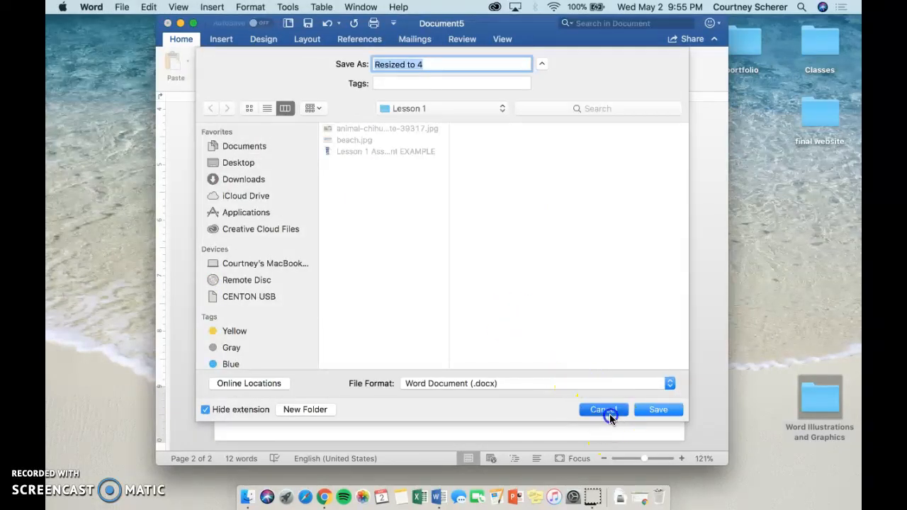
click(610, 414)
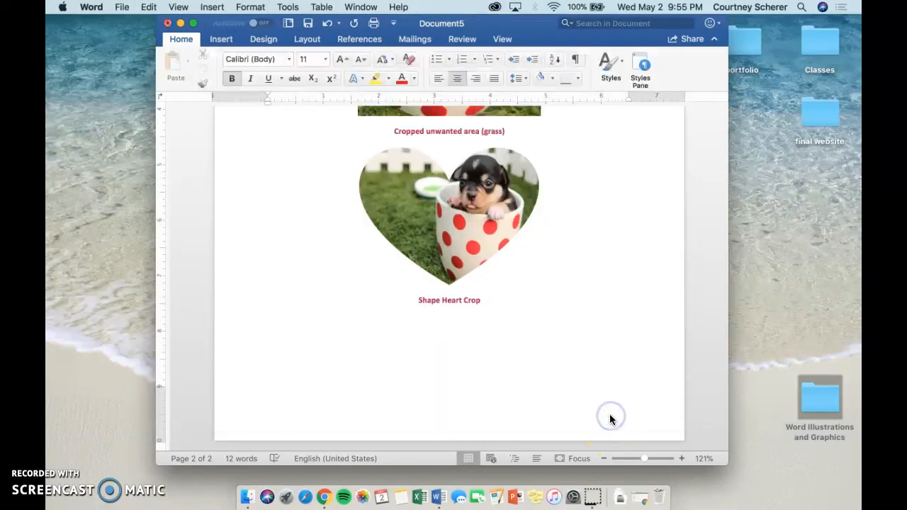
- Insert the puppy picture from file a fourth time, on the line below the "Shape Heart Crop" caption
click(556, 342)
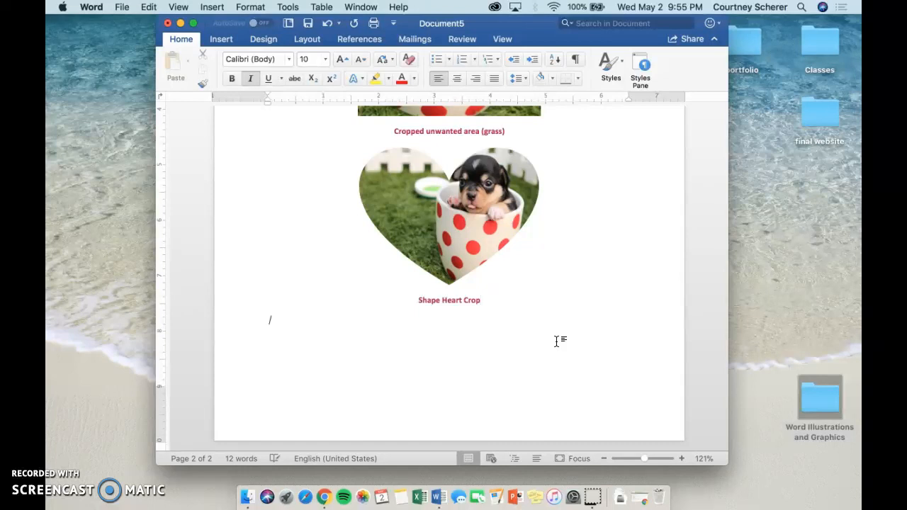
click(220, 39)
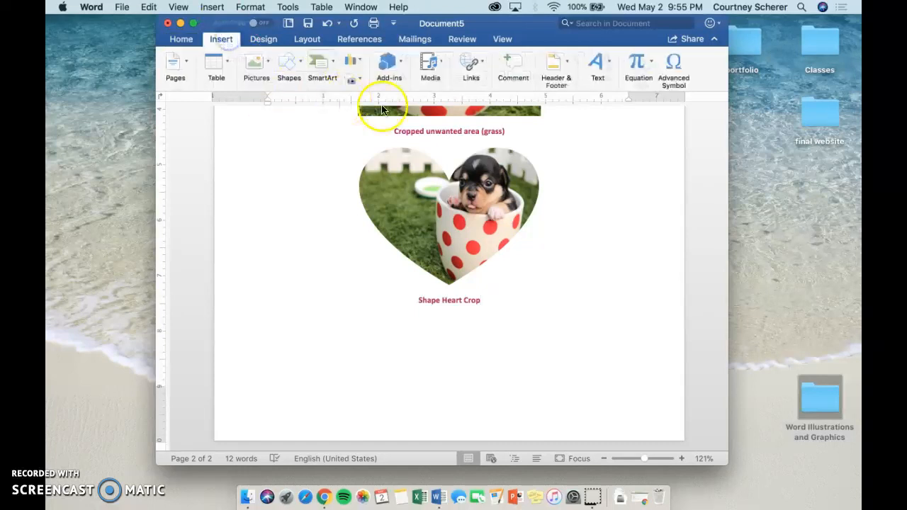
click(253, 64)
click(266, 100)
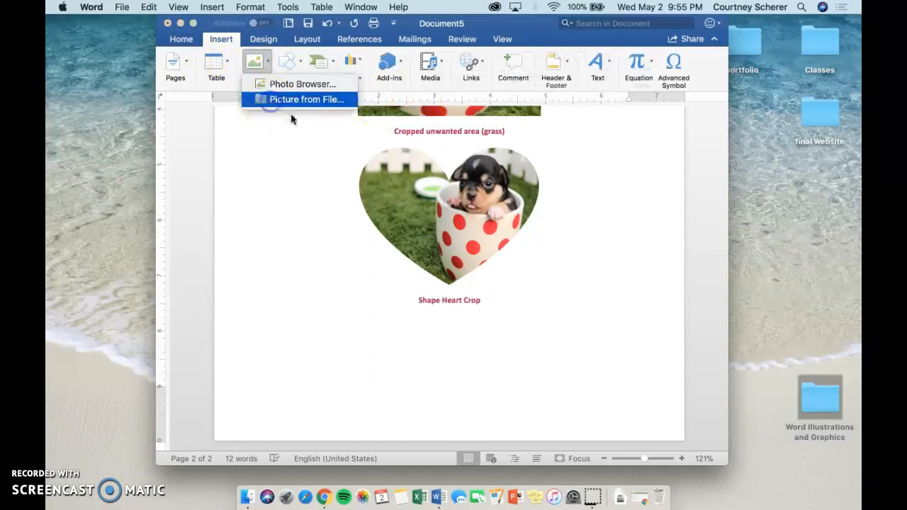
double_click(386, 131)
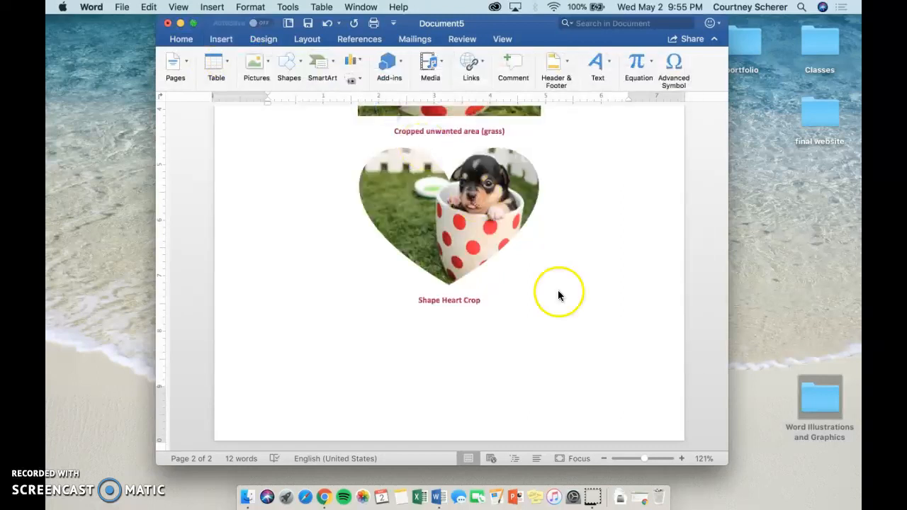
- Flip the fourth puppy picture vertically
scroll(570, 309, down, 2)
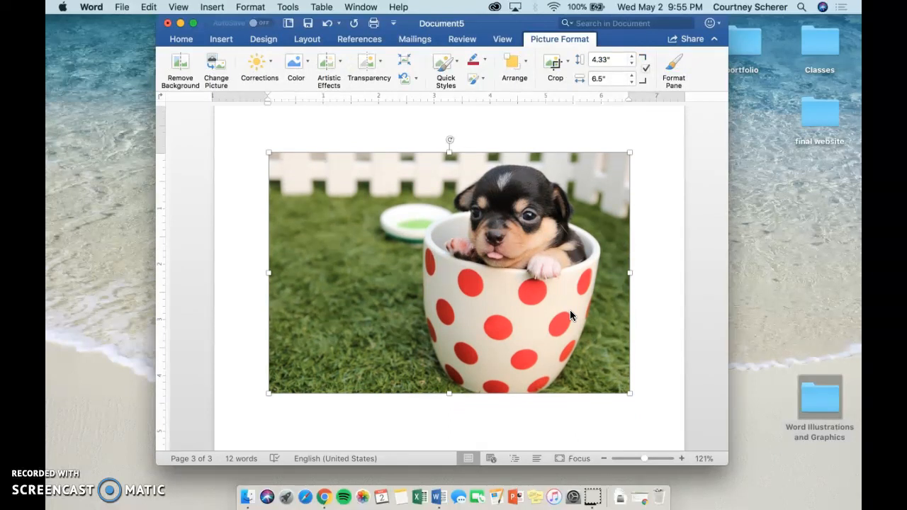
click(522, 66)
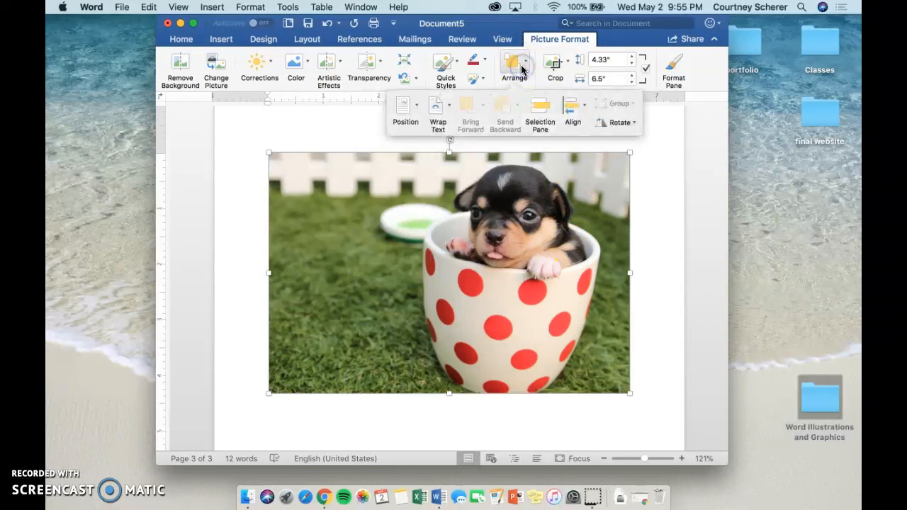
click(615, 122)
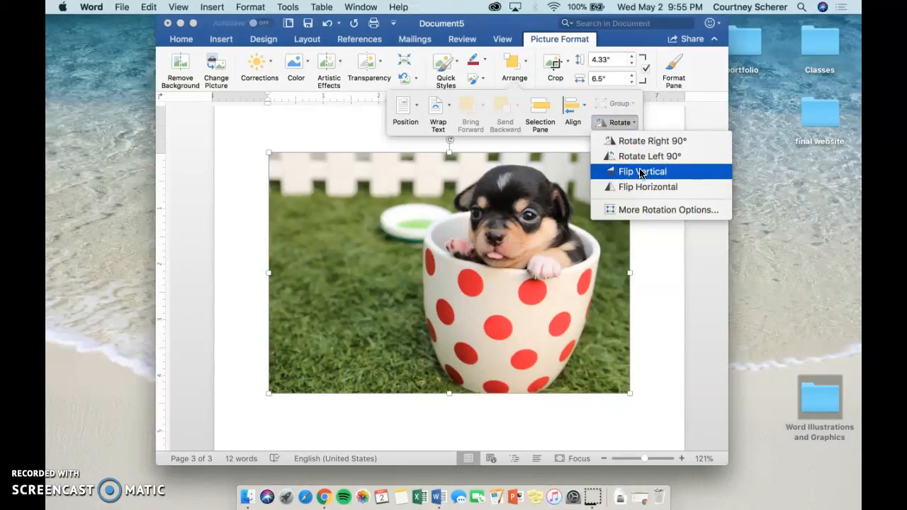
click(641, 172)
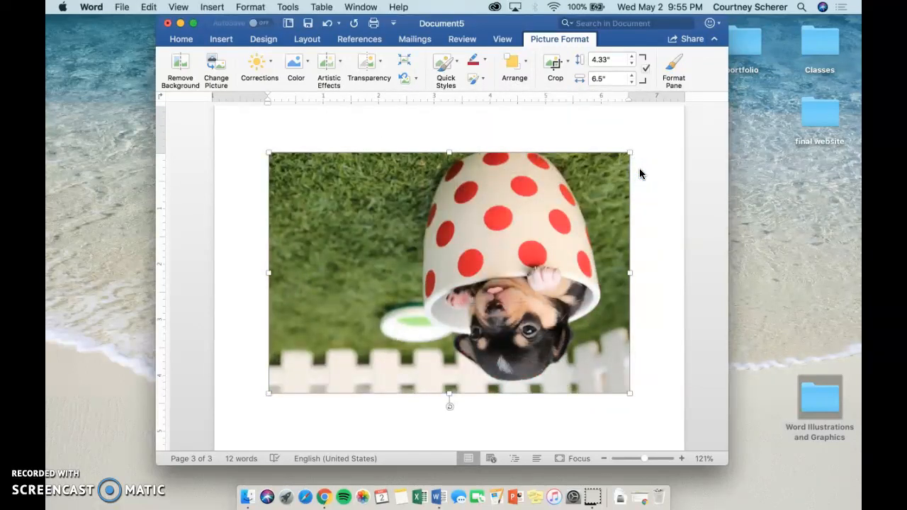
- Insert a caption below the upside-down picture, remove its italics and set its font size to 11
right_click(539, 246)
click(567, 402)
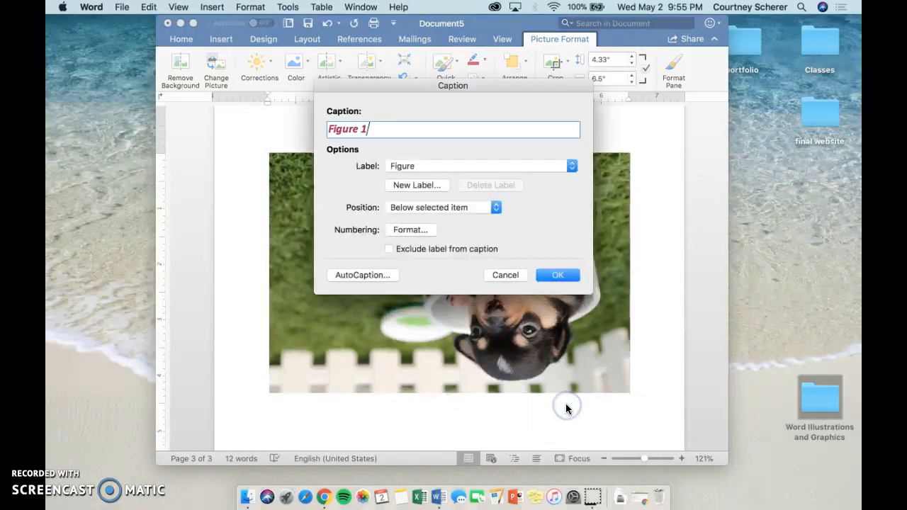
click(554, 275)
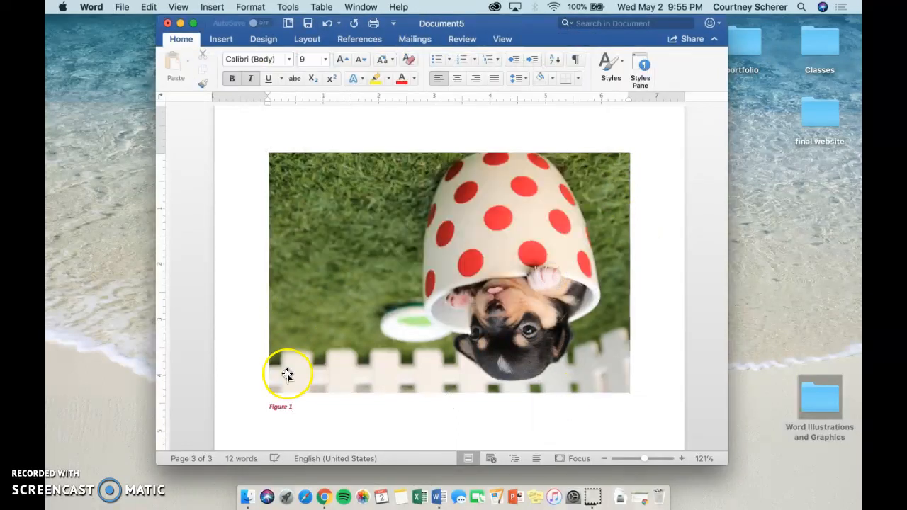
click(325, 59)
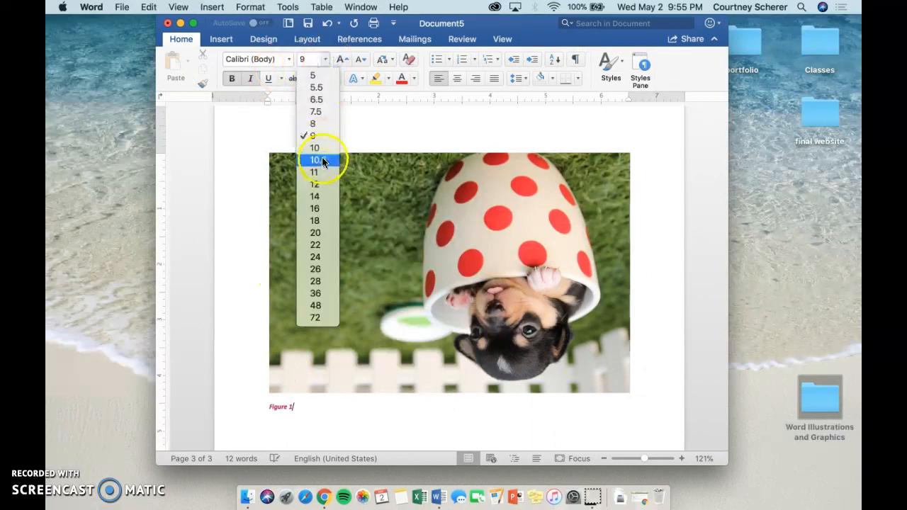
click(322, 162)
click(229, 406)
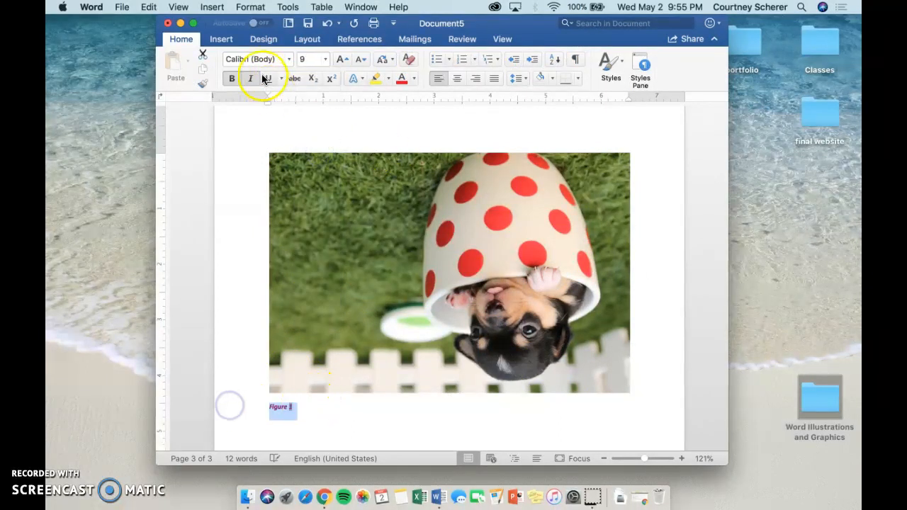
click(325, 60)
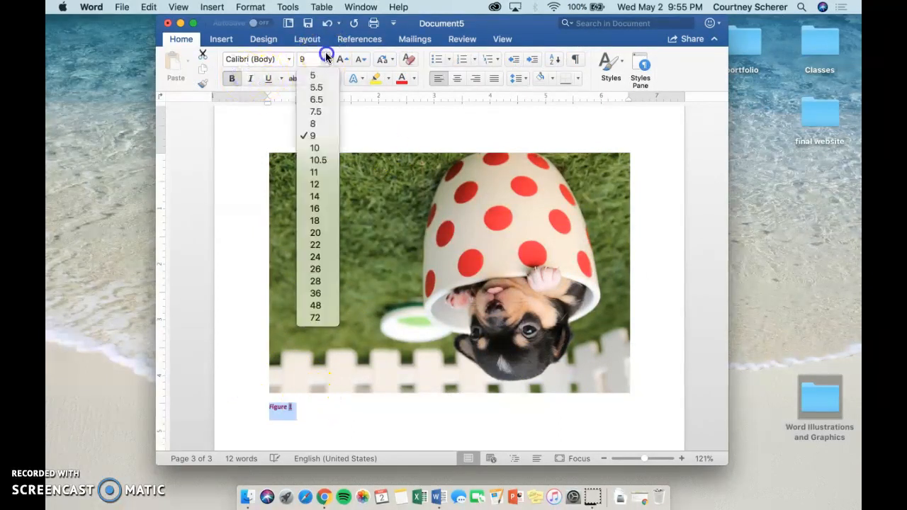
click(320, 172)
- Replace the caption text with "Flip Vertically" and center both the upside-down picture and its caption
text(Fi)
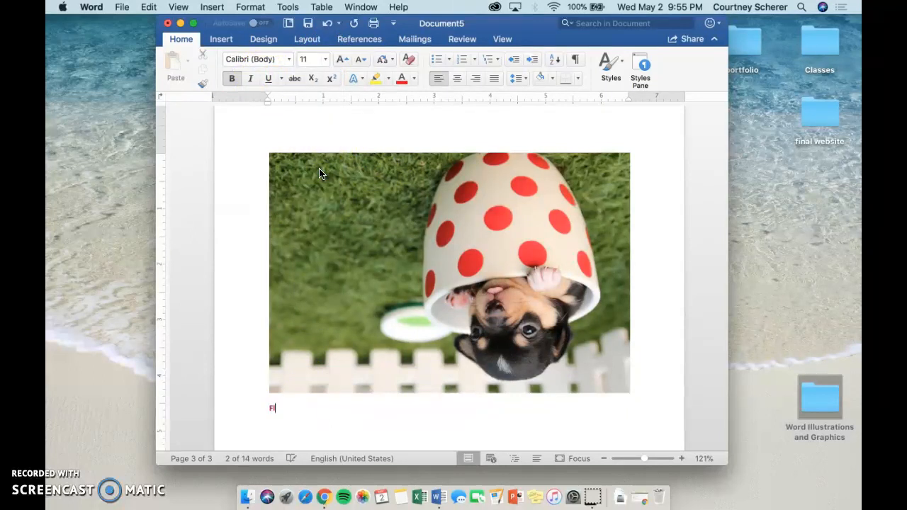
text(lip Vetr)
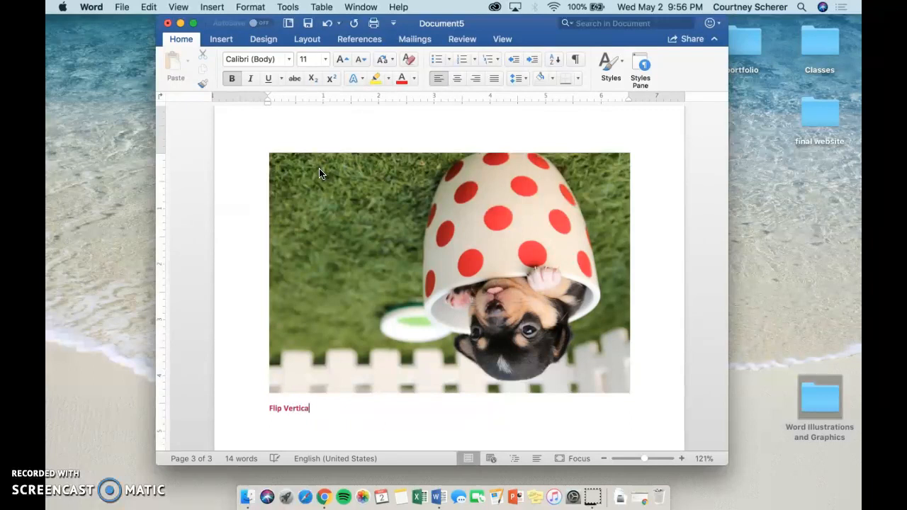
text(y)
click(347, 368)
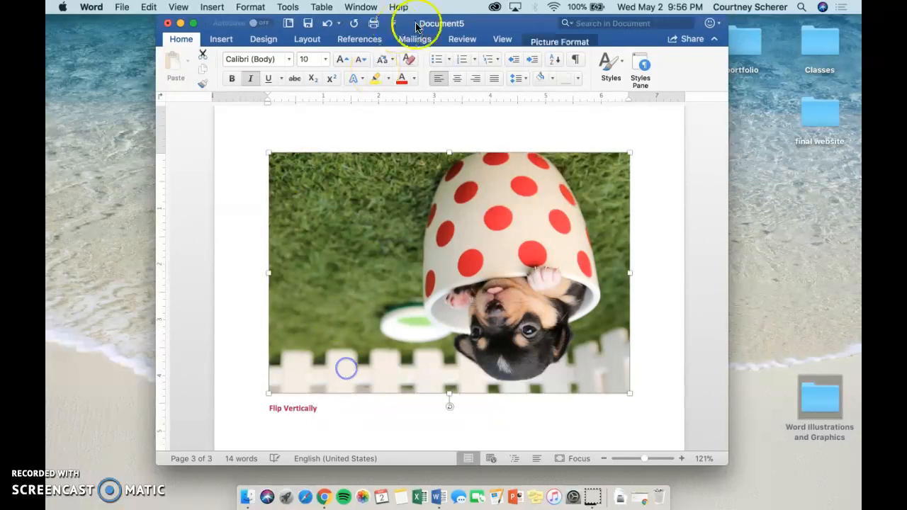
triple_click(314, 410)
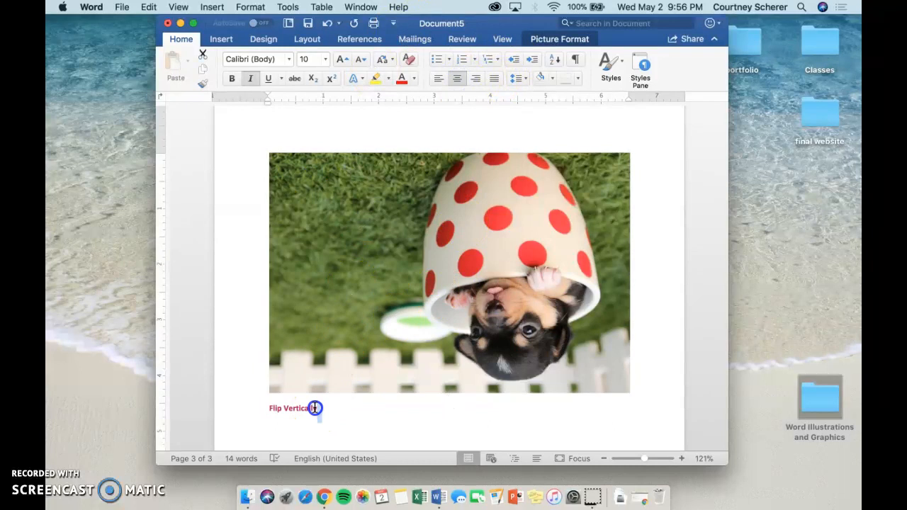
click(457, 77)
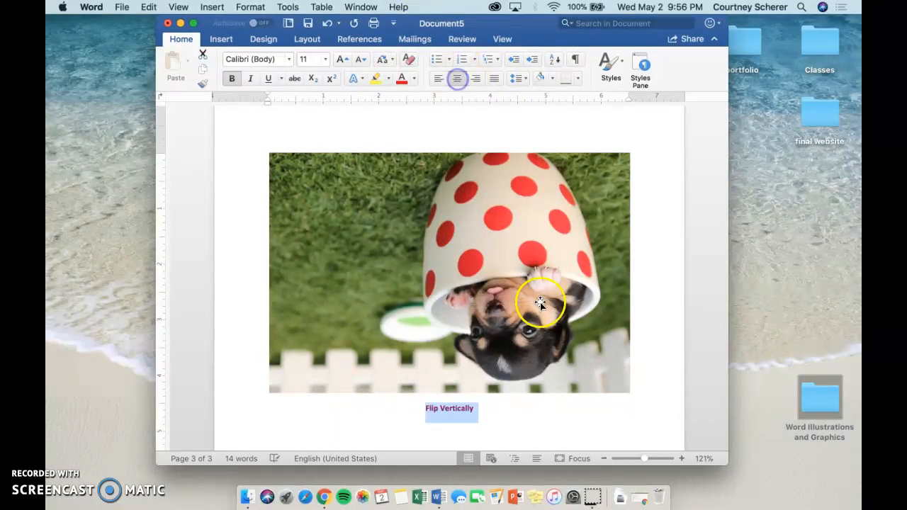
- Insert the puppy picture from file a fifth time, below the "Flip Vertically" caption
scroll(533, 326, down, 3)
click(533, 338)
click(475, 326)
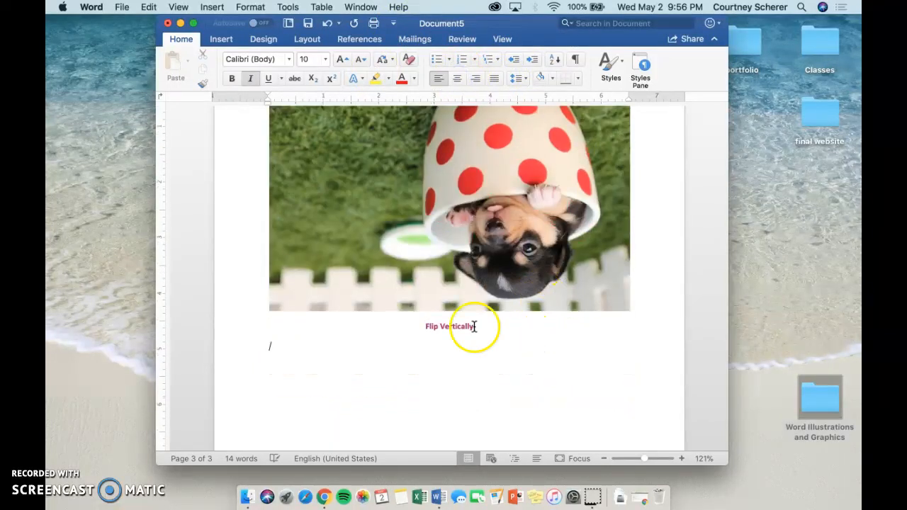
key(Return)
click(221, 39)
click(255, 62)
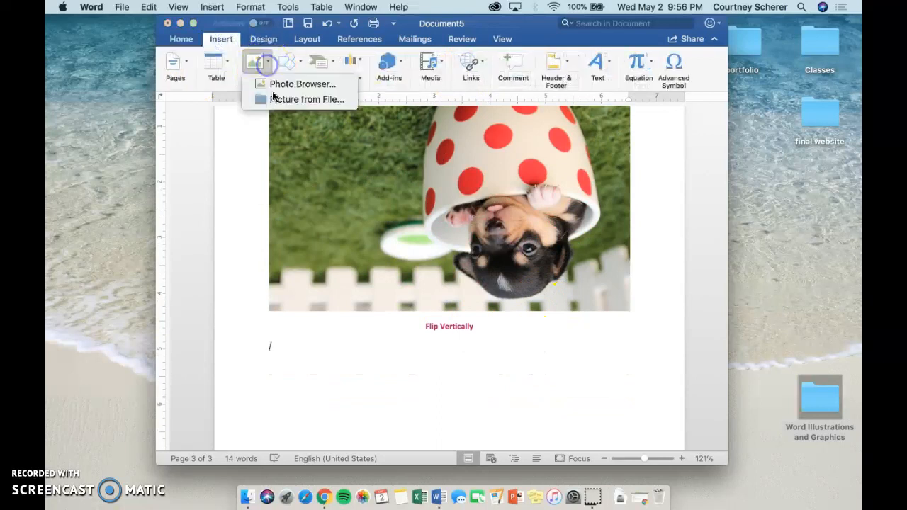
click(278, 100)
double_click(375, 121)
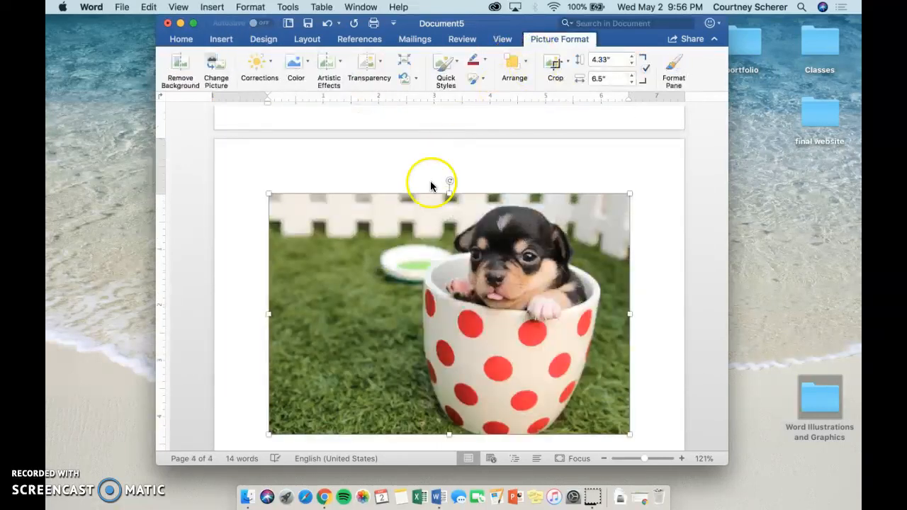
- Flip the fifth puppy picture horizontally
click(514, 65)
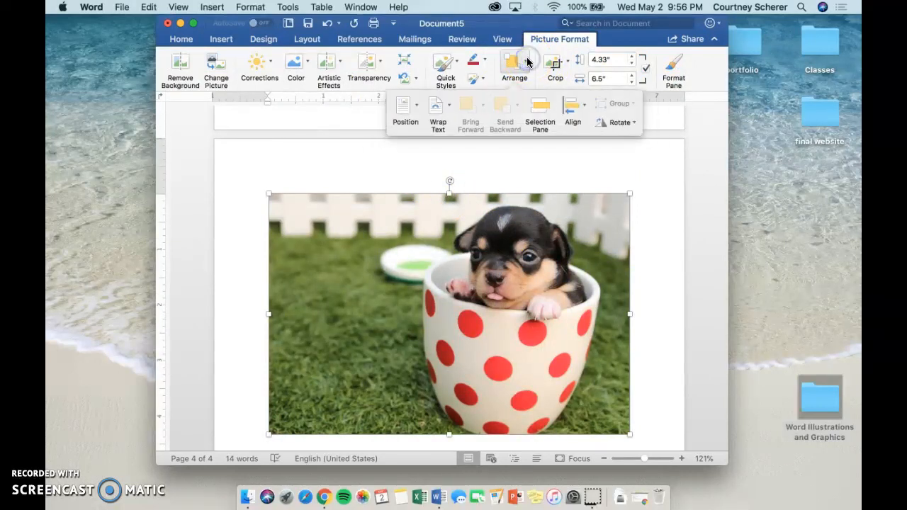
click(620, 124)
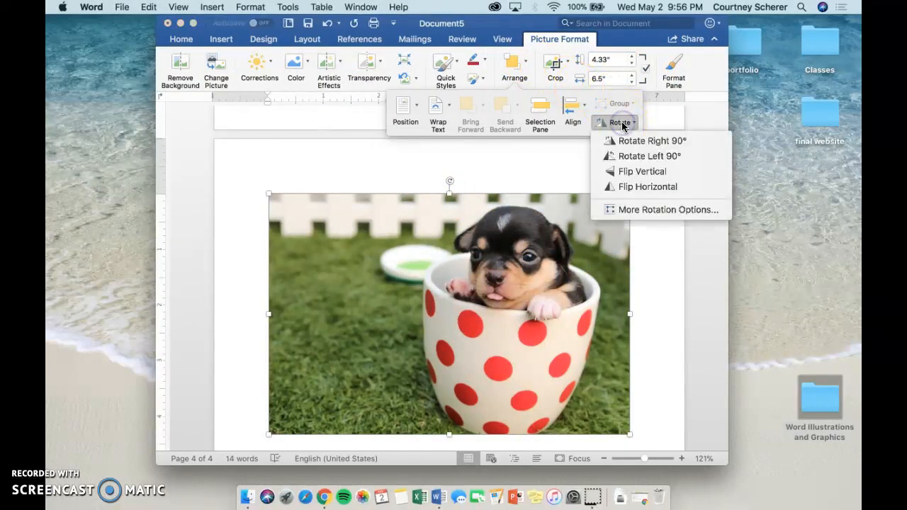
click(635, 188)
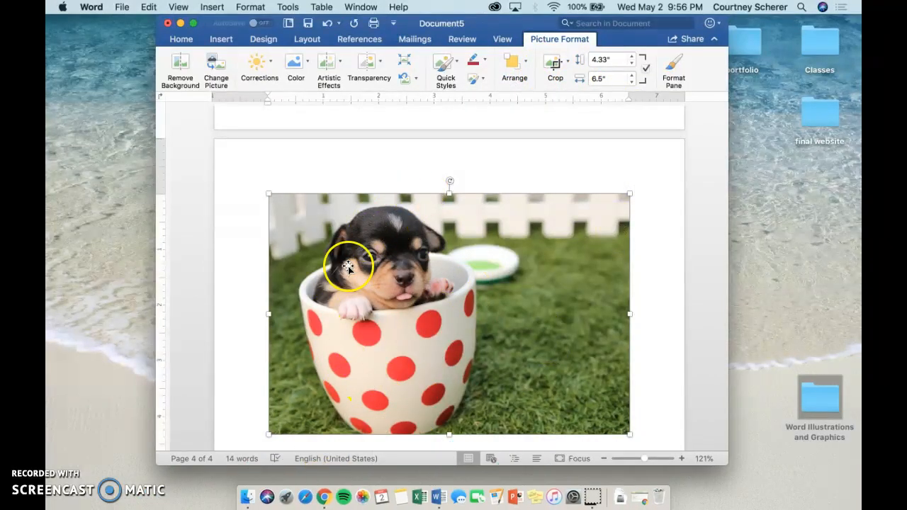
- Center the horizontally flipped picture and insert a caption below it reading "Flip horizontally"
scroll(527, 347, down, 2)
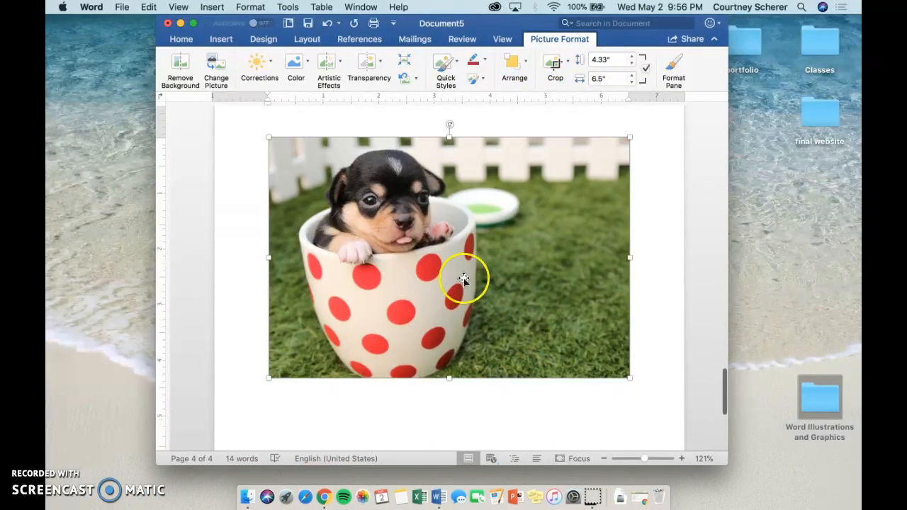
click(177, 40)
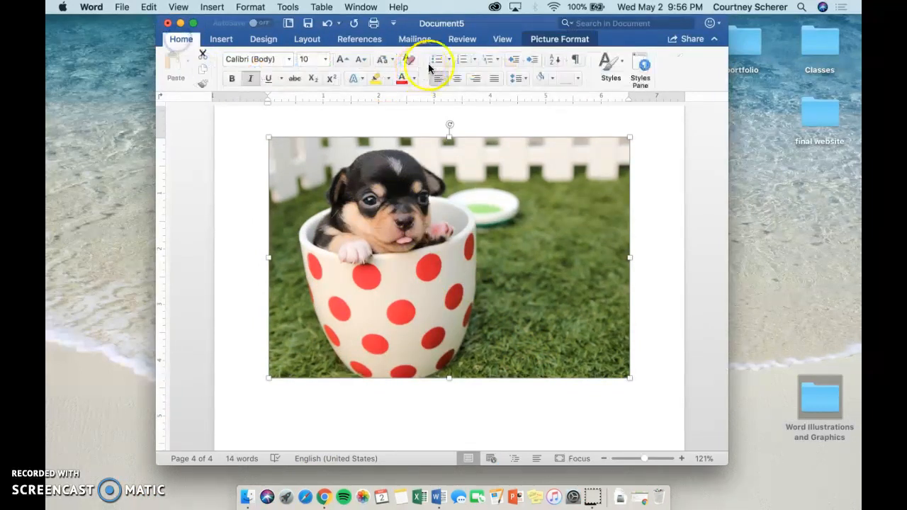
right_click(472, 243)
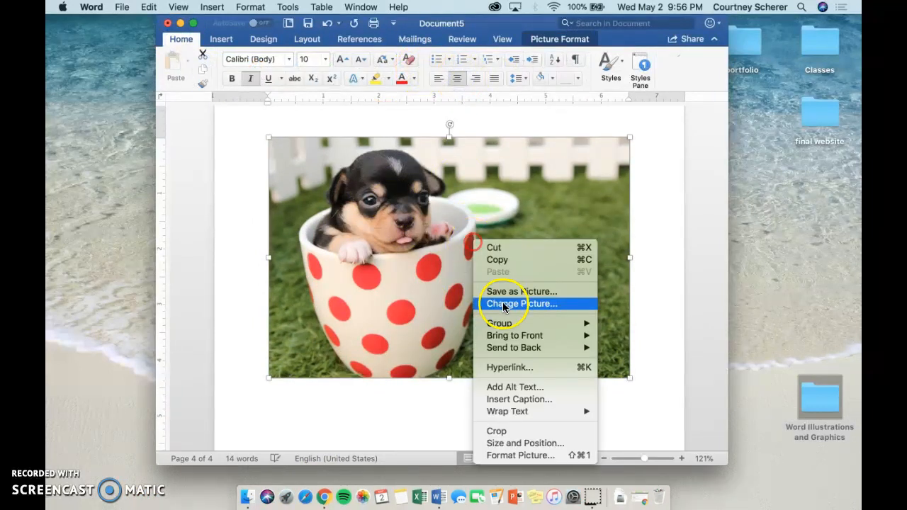
click(523, 401)
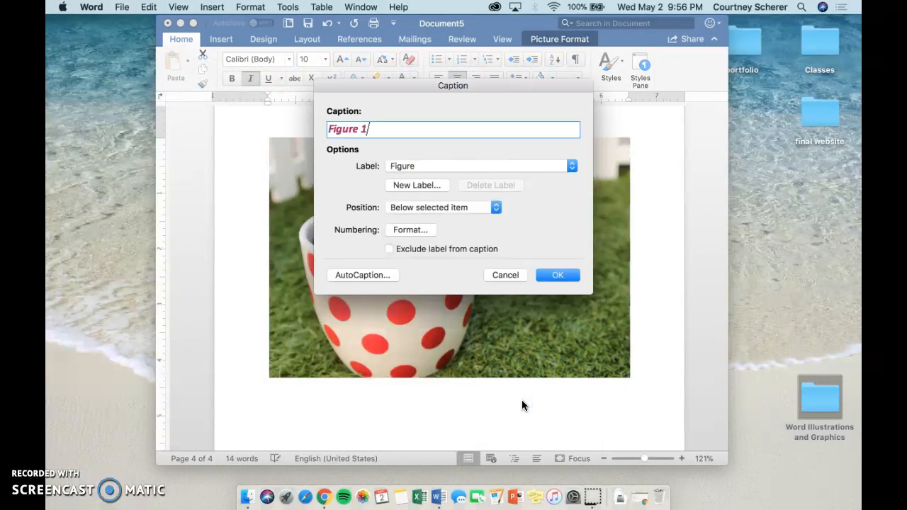
key(Return)
drag(493, 397, 391, 390)
text(D)
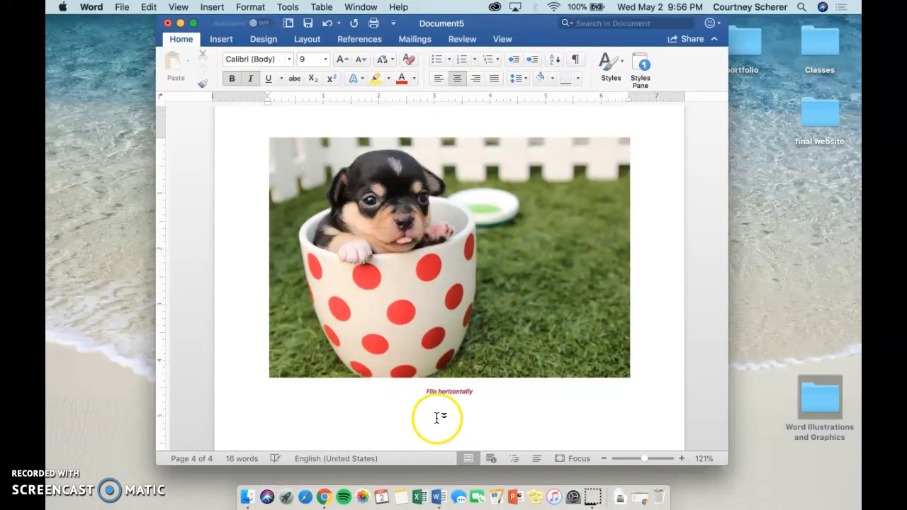
- Set the "Flip horizontally" caption to font size 11 and remove its italics
triple_click(436, 389)
click(326, 58)
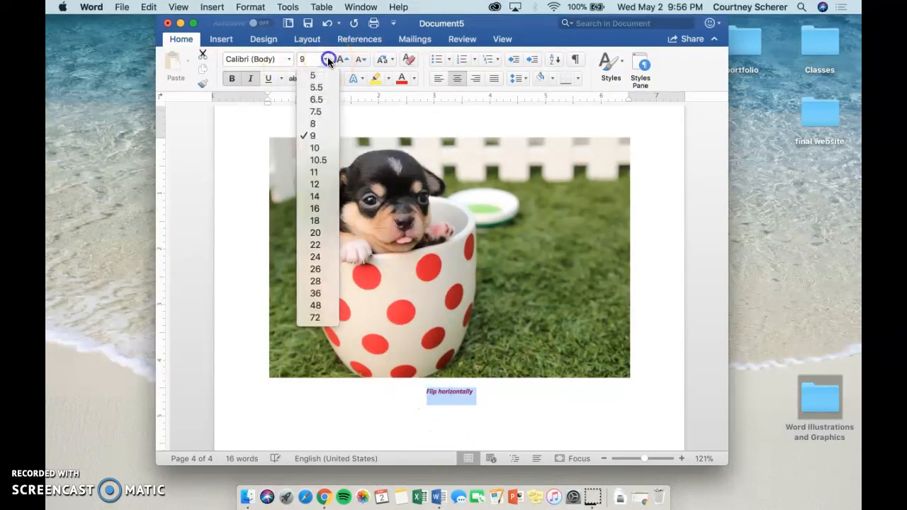
click(313, 172)
click(257, 80)
click(500, 402)
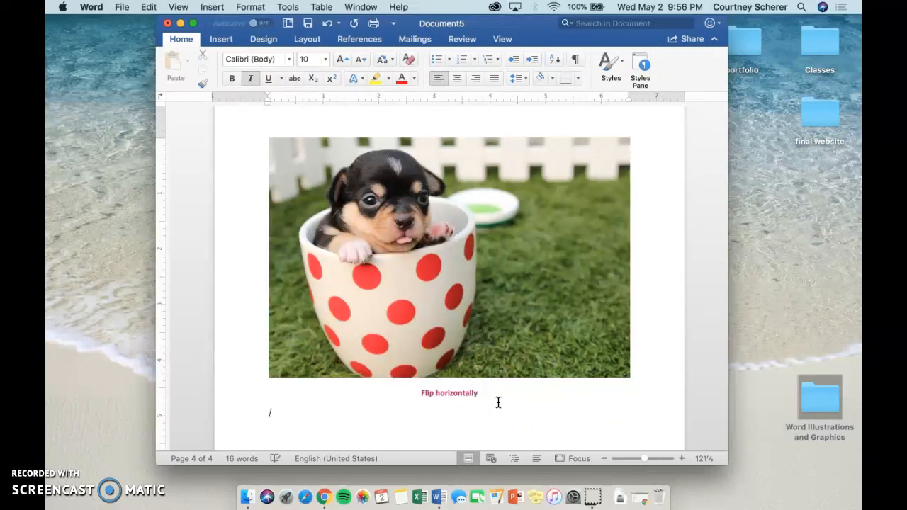
- Insert the puppy picture from file a sixth time, below the "Flip horizontally" caption
click(221, 39)
click(229, 60)
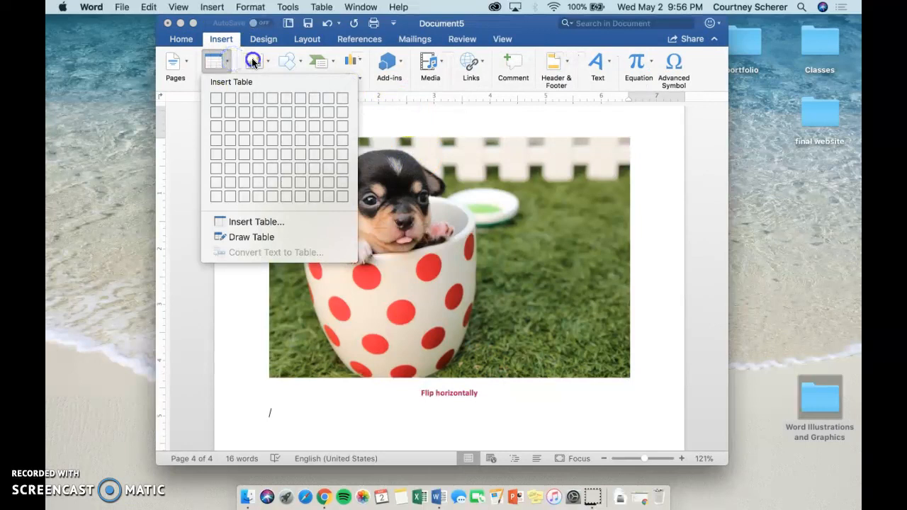
click(255, 62)
click(283, 99)
double_click(380, 119)
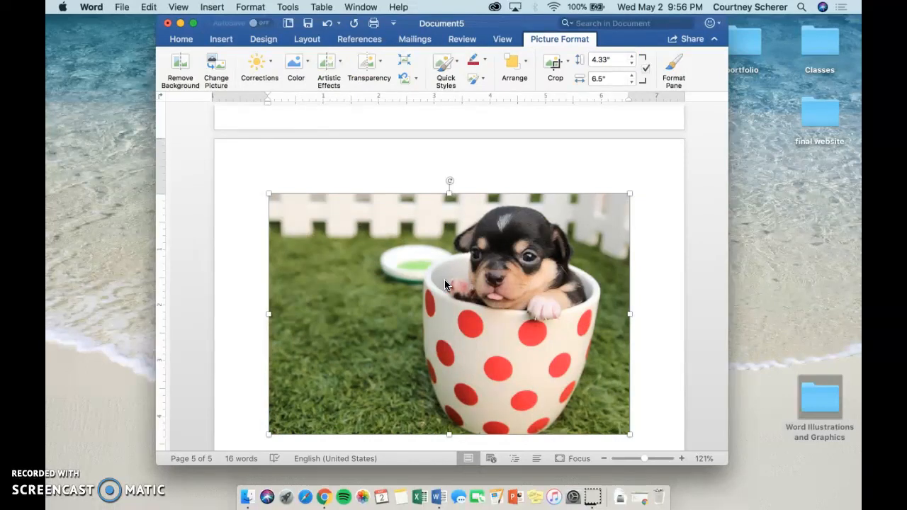
- Rotate the sixth puppy picture by exactly 45° using the advanced rotation options
scroll(445, 284, down, 2)
click(526, 68)
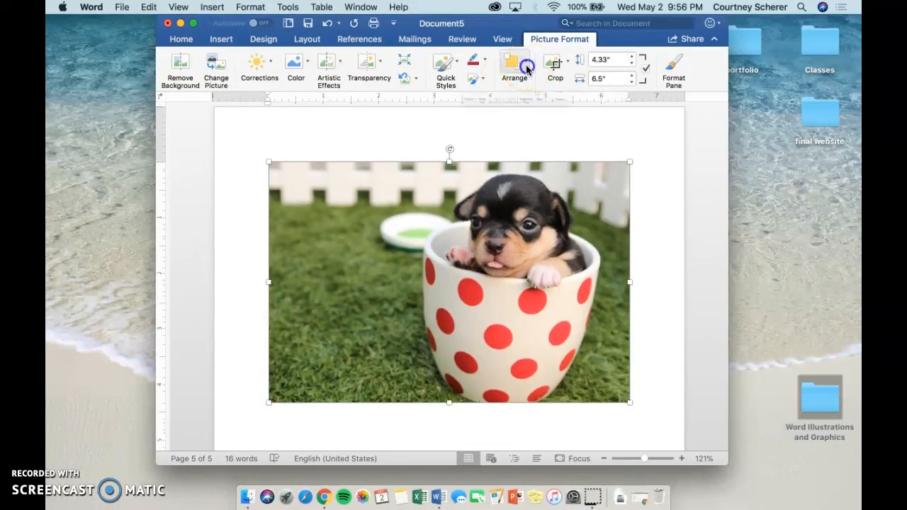
click(623, 124)
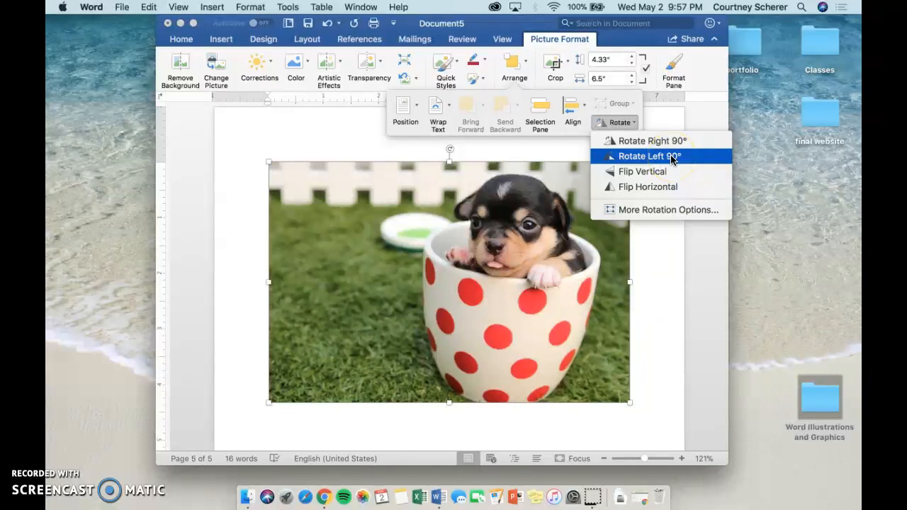
click(667, 210)
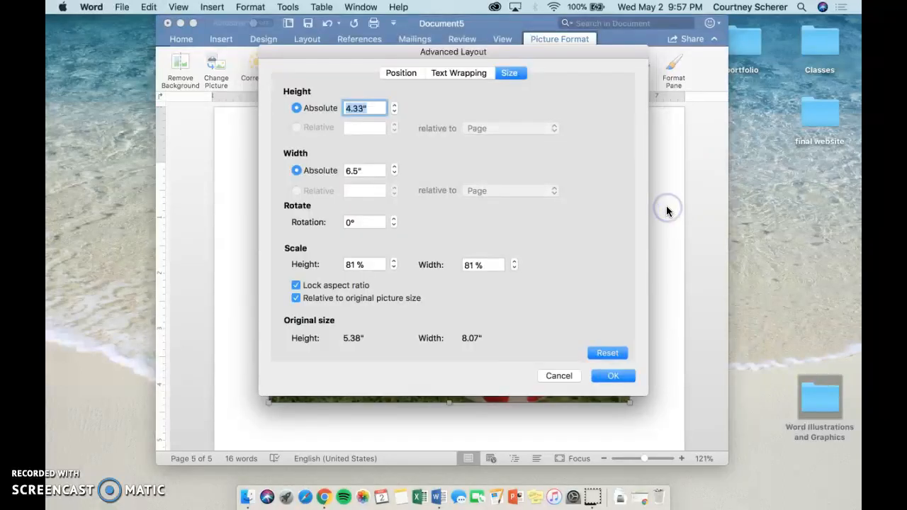
click(350, 223)
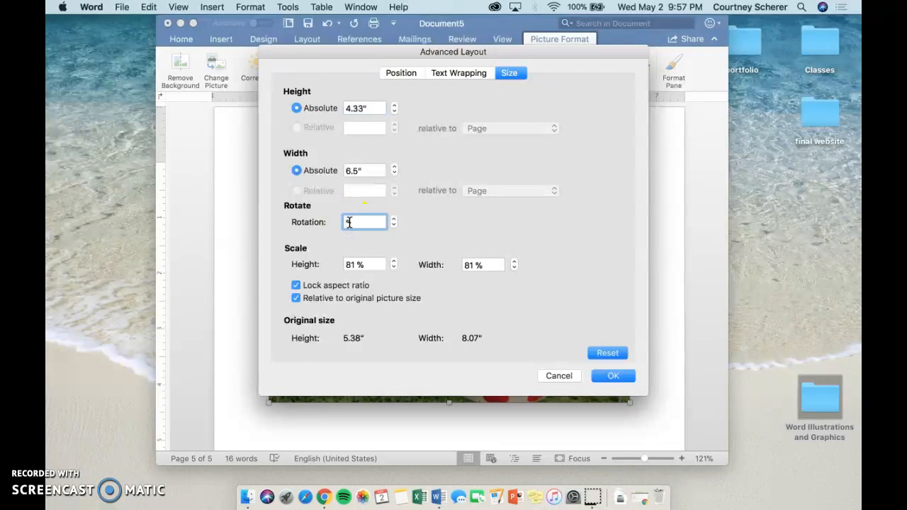
text(45)
click(613, 377)
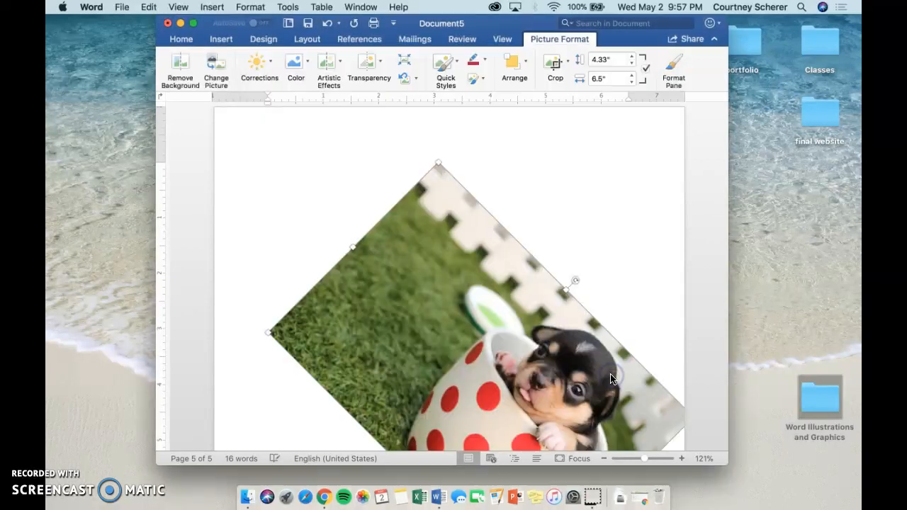
click(537, 307)
scroll(533, 312, down, 3)
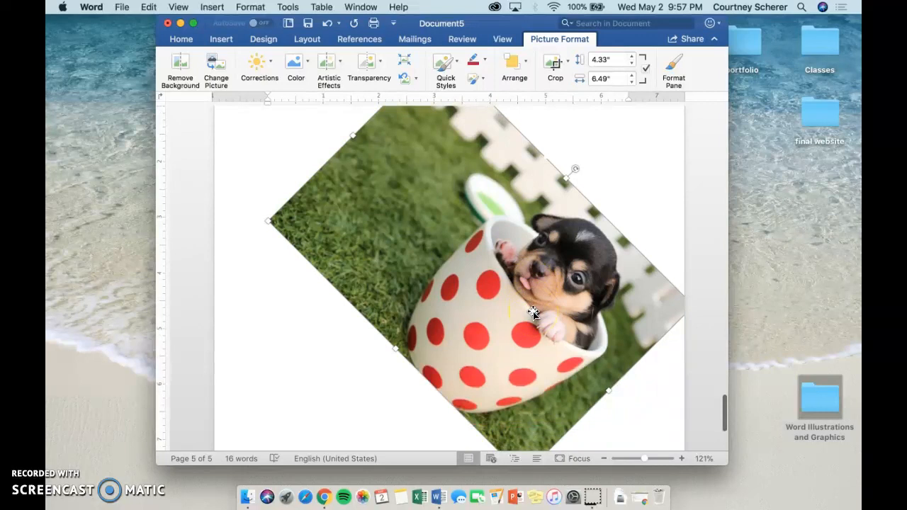
right_click(533, 315)
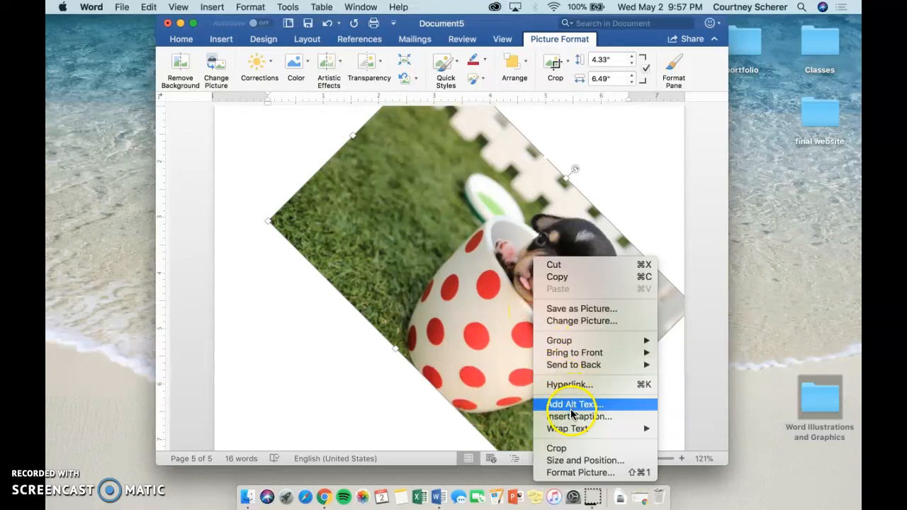
click(571, 416)
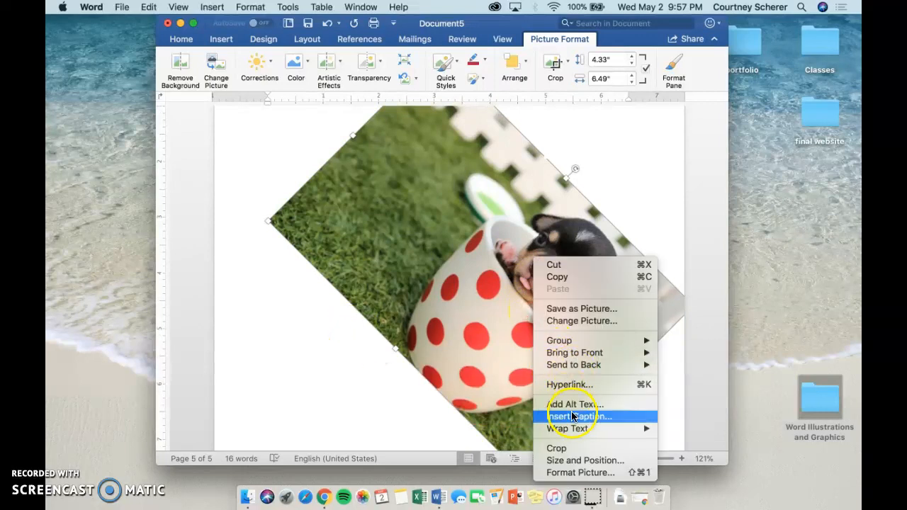
click(397, 393)
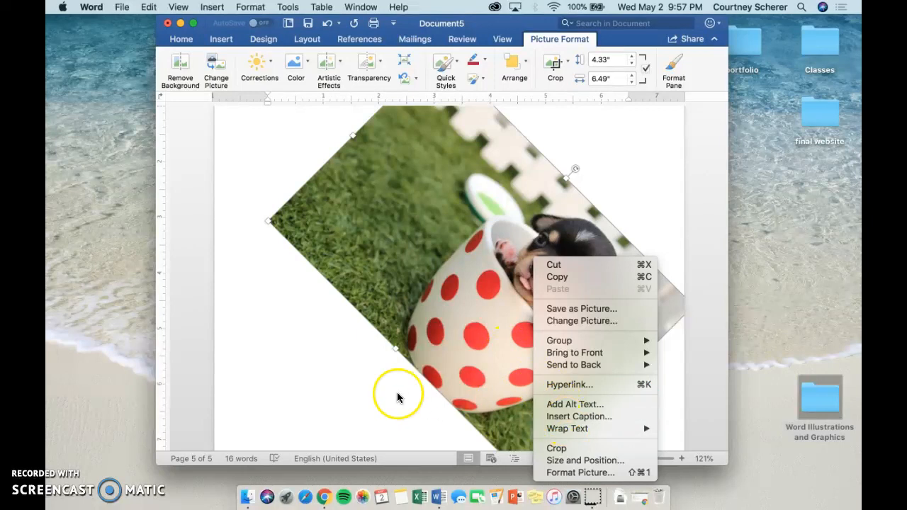
- Shrink the rotated sixth picture so it fits on the page and place the cursor on the line below it
scroll(397, 394, down, 2)
scroll(397, 397, down, 5)
click(550, 319)
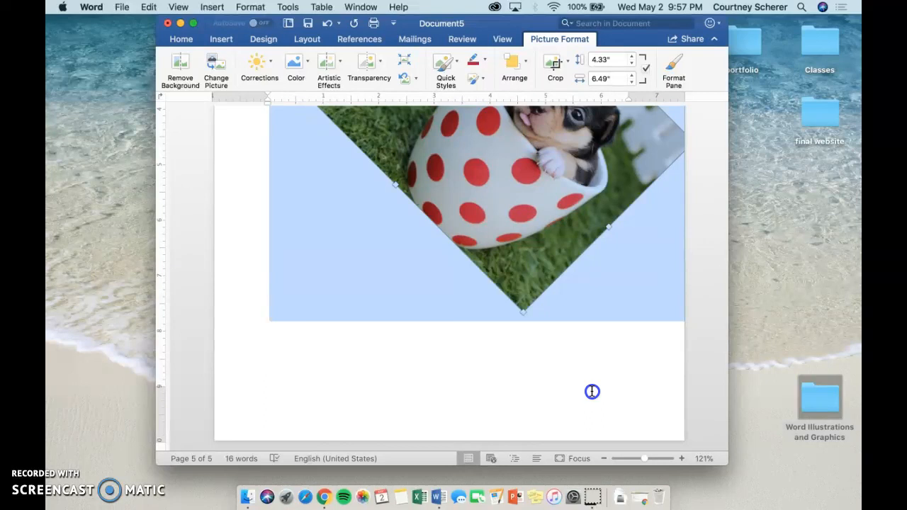
click(550, 241)
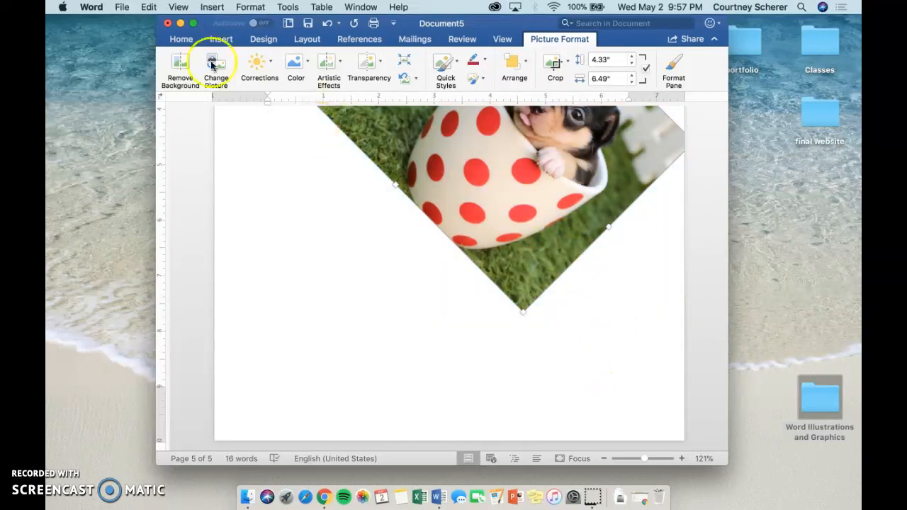
click(224, 41)
drag(341, 331, 644, 317)
scroll(644, 316, down, 5)
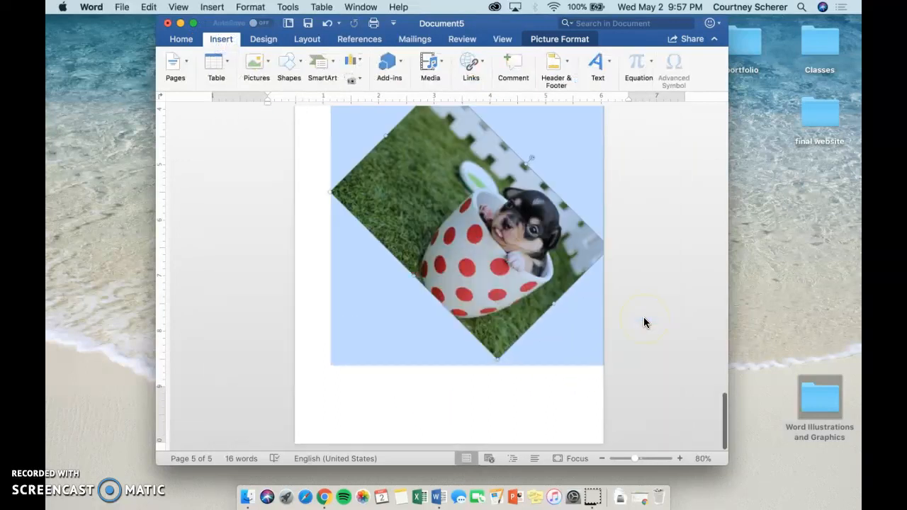
click(539, 413)
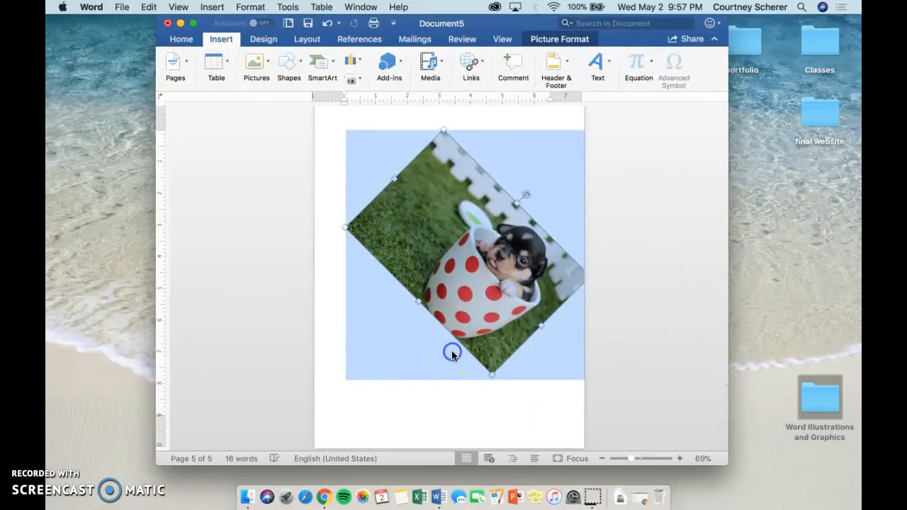
click(69, 464)
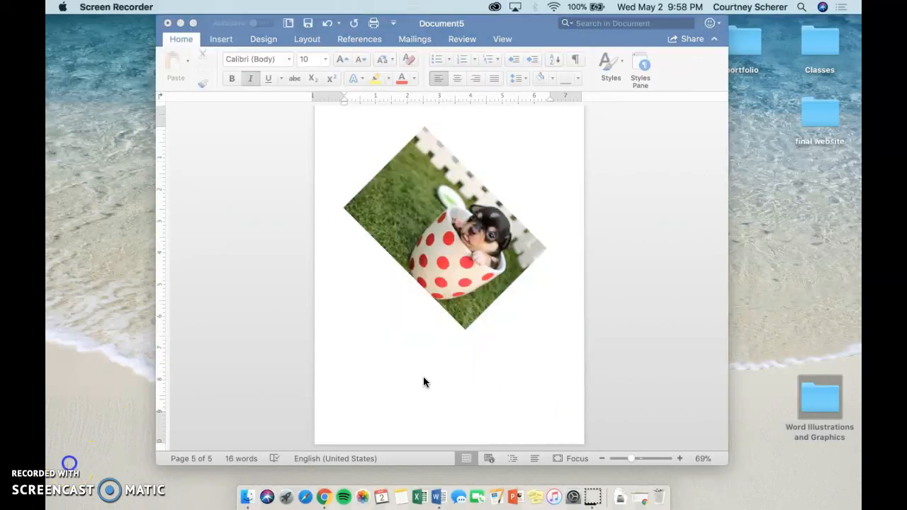
click(423, 382)
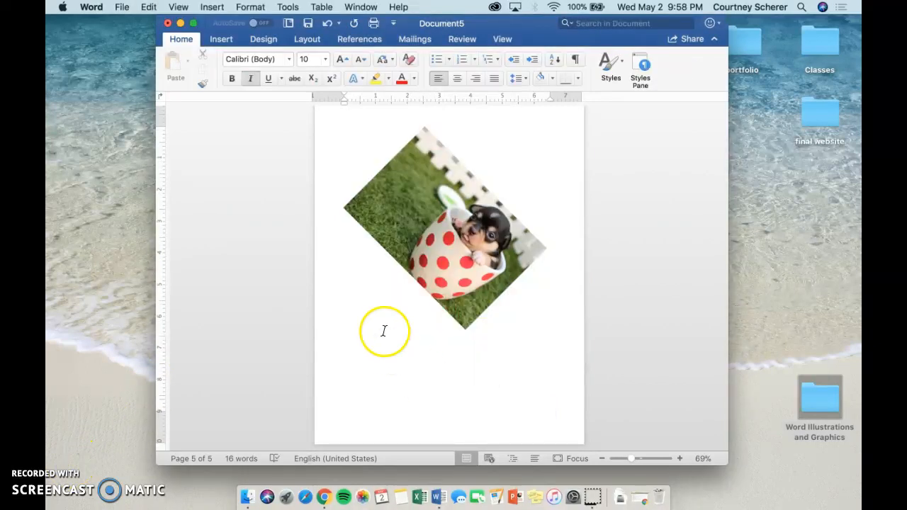
- Insert the puppy picture from file a seventh time, below the 45° rotated picture
click(218, 40)
click(253, 62)
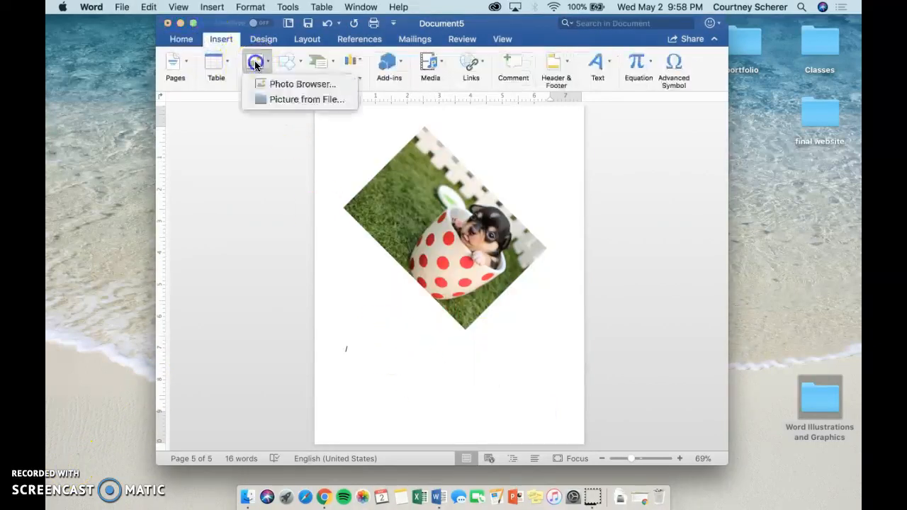
click(279, 100)
double_click(382, 114)
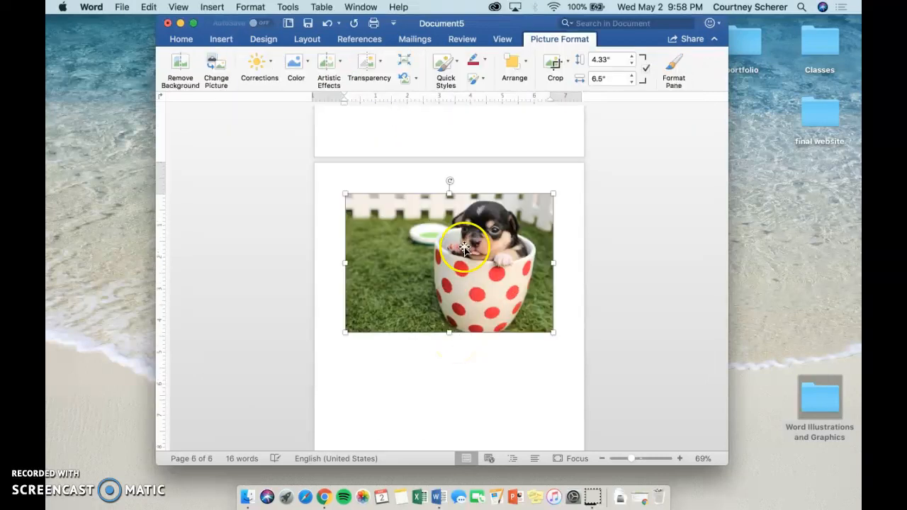
- Rotate the seventh puppy picture counterclockwise by hand so that it tilts to the left
scroll(467, 244, up, 3)
click(462, 197)
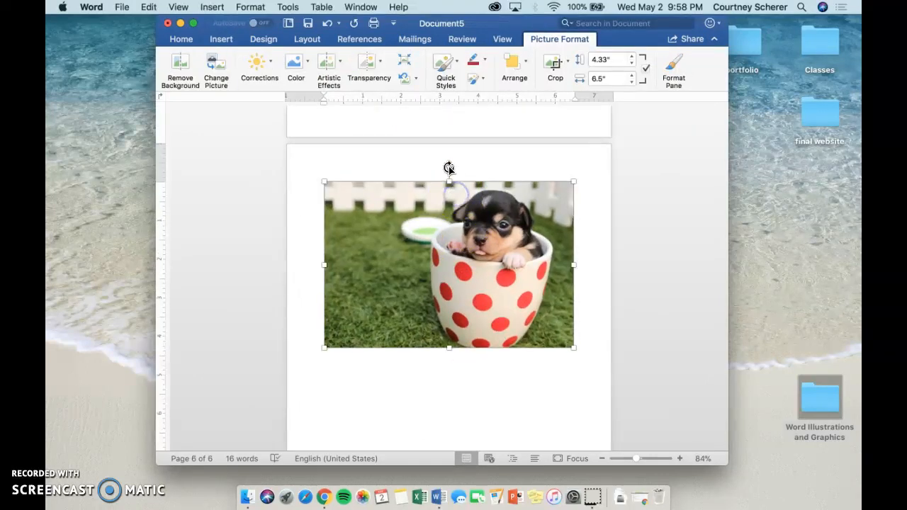
drag(449, 167, 424, 234)
scroll(423, 233, down, 3)
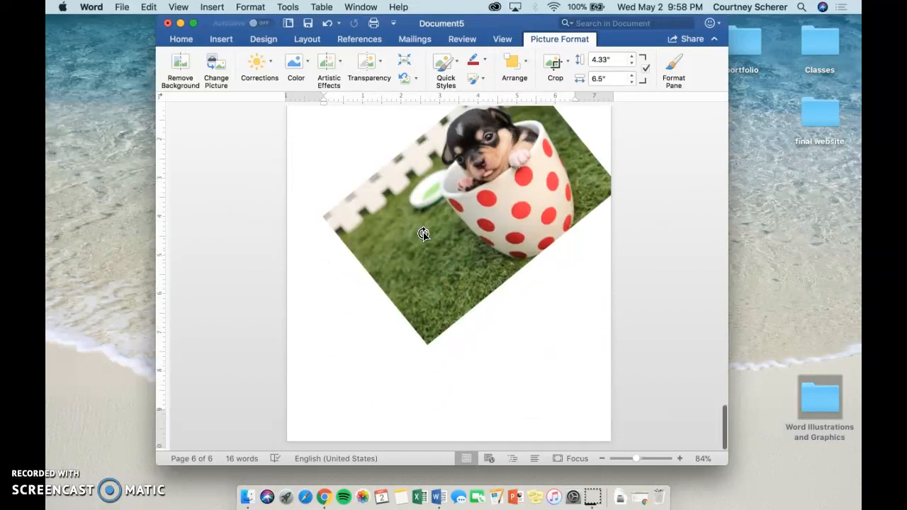
- Insert the puppy picture from file once more, on page 7 after the hand-rotated picture
drag(461, 296, 494, 391)
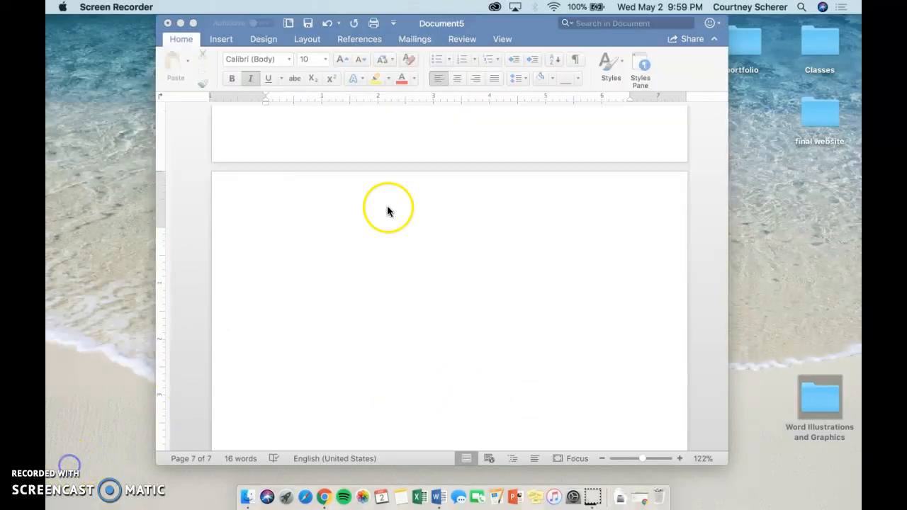
click(534, 38)
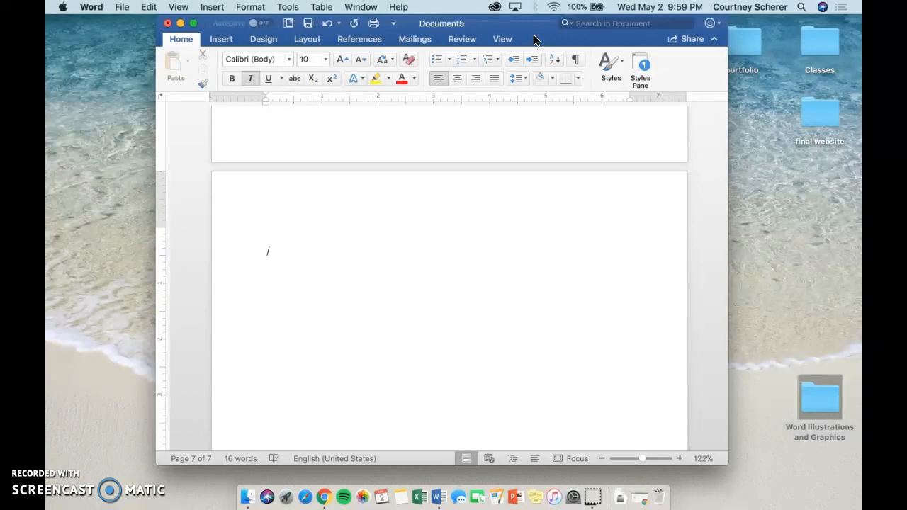
click(221, 39)
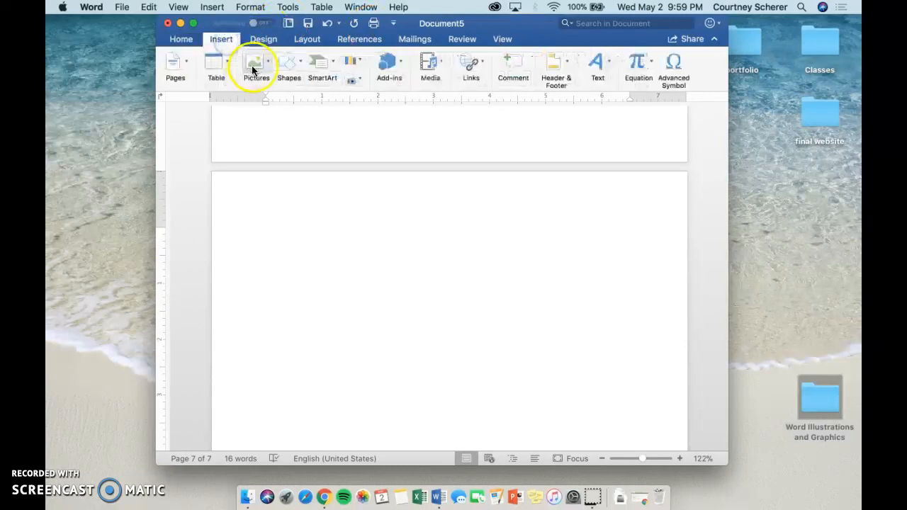
click(254, 64)
click(266, 104)
double_click(386, 107)
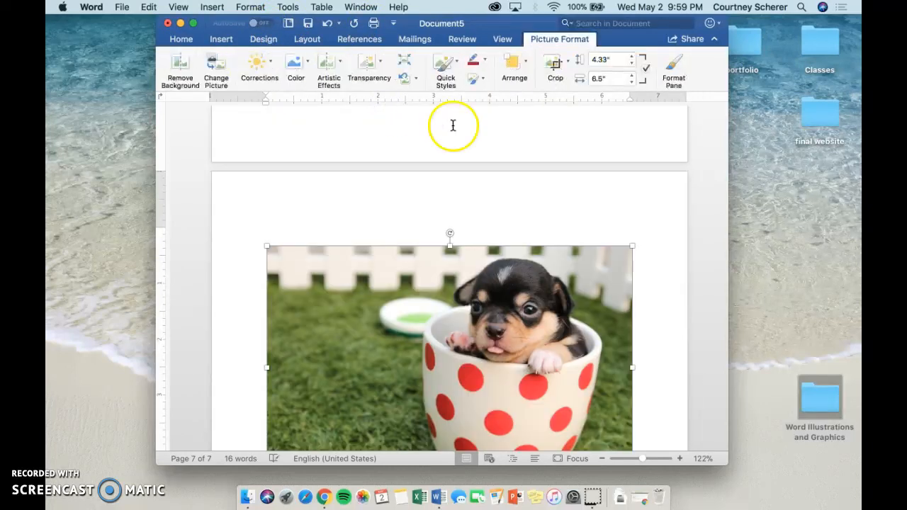
- Scale the puppy picture on page 7 to 50% height and 60% width with the aspect ratio unlocked
scroll(453, 125, down, 2)
click(515, 68)
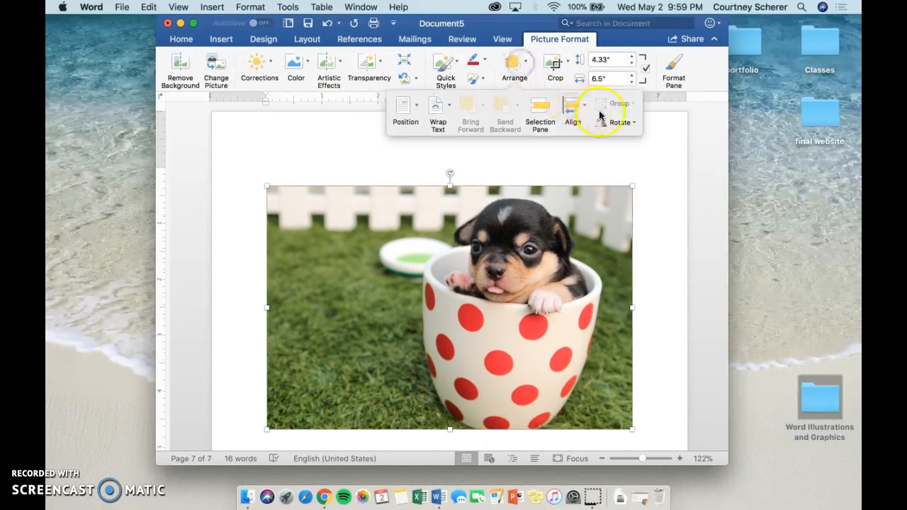
click(613, 123)
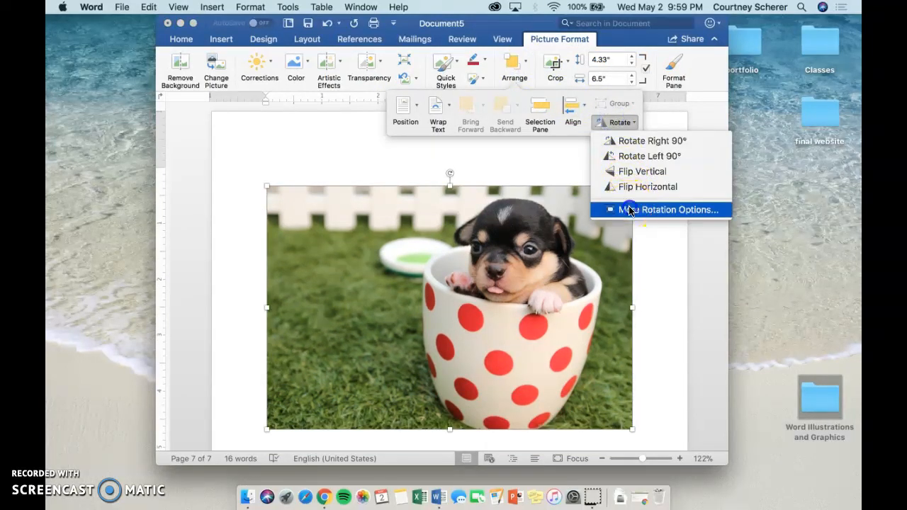
click(628, 207)
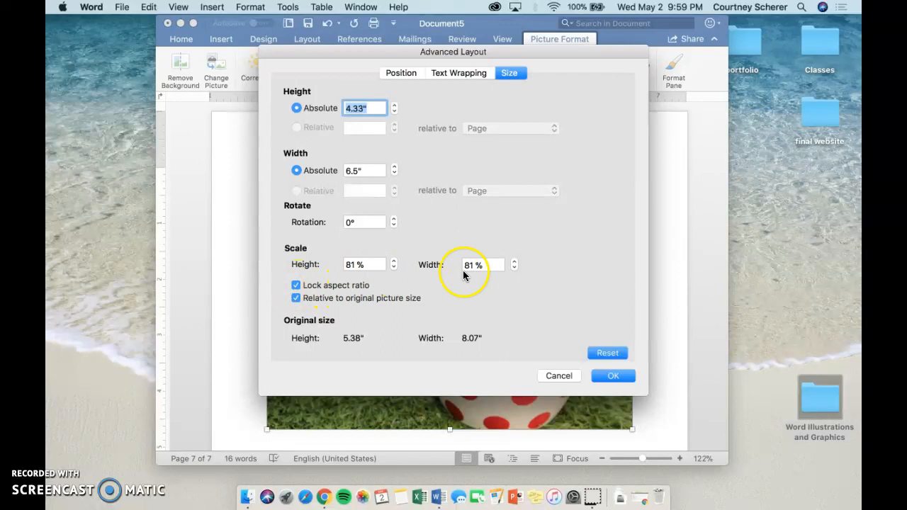
click(295, 285)
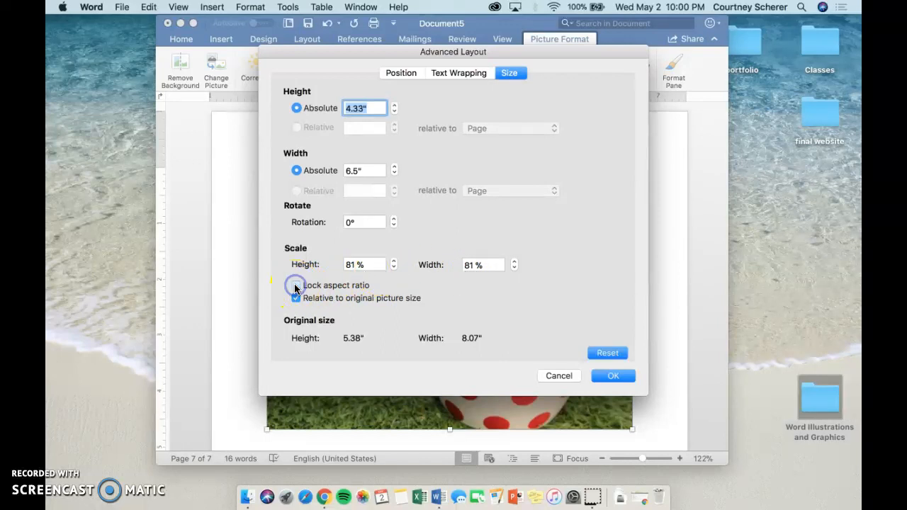
click(352, 263)
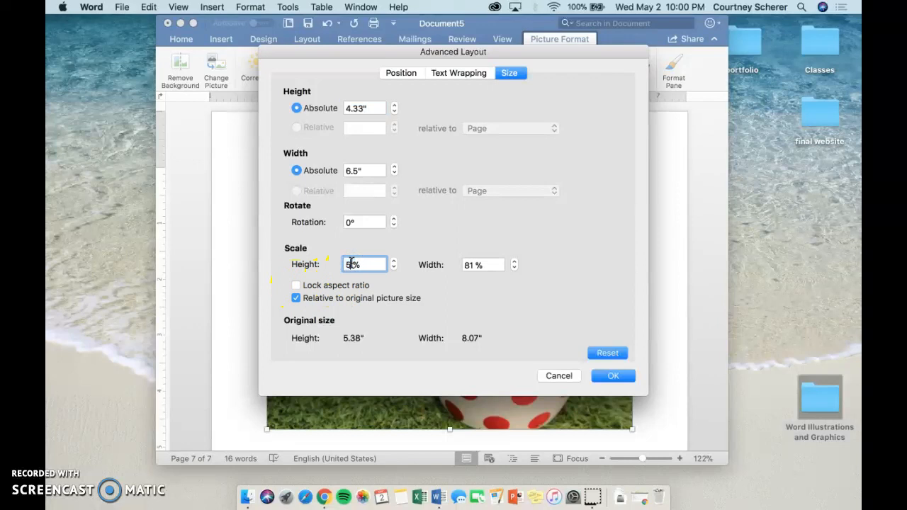
click(457, 267)
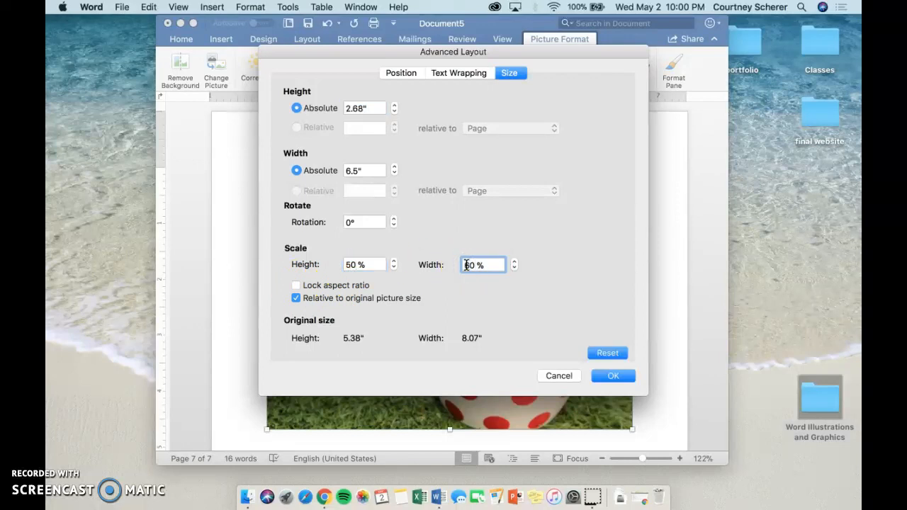
click(600, 375)
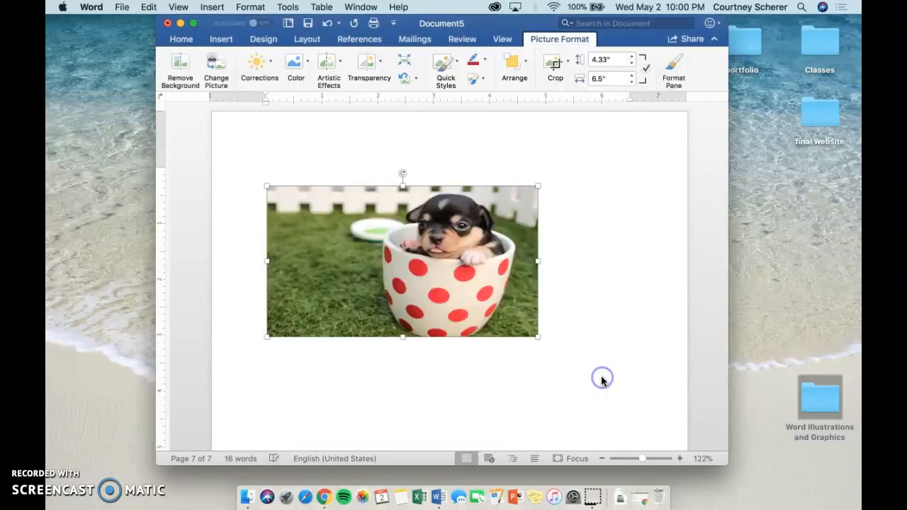
- Insert a caption below the scaled puppy picture on page 7
click(479, 292)
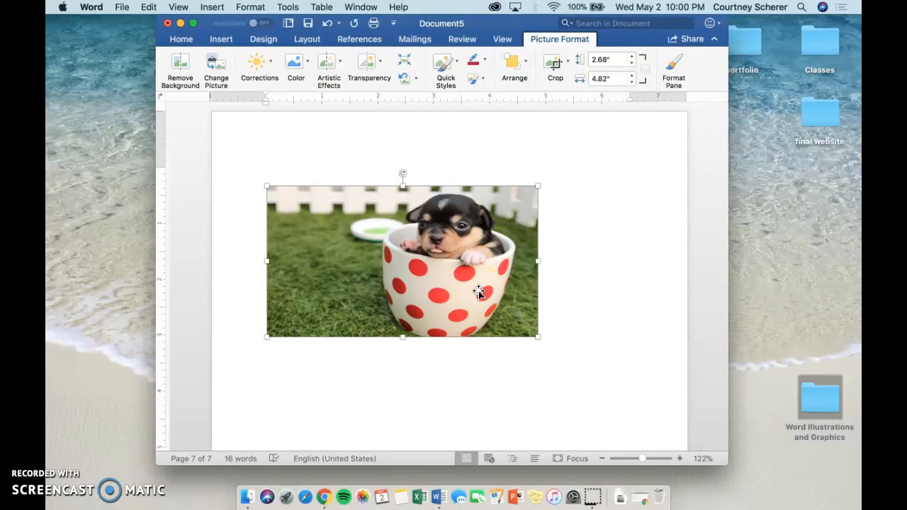
right_click(479, 292)
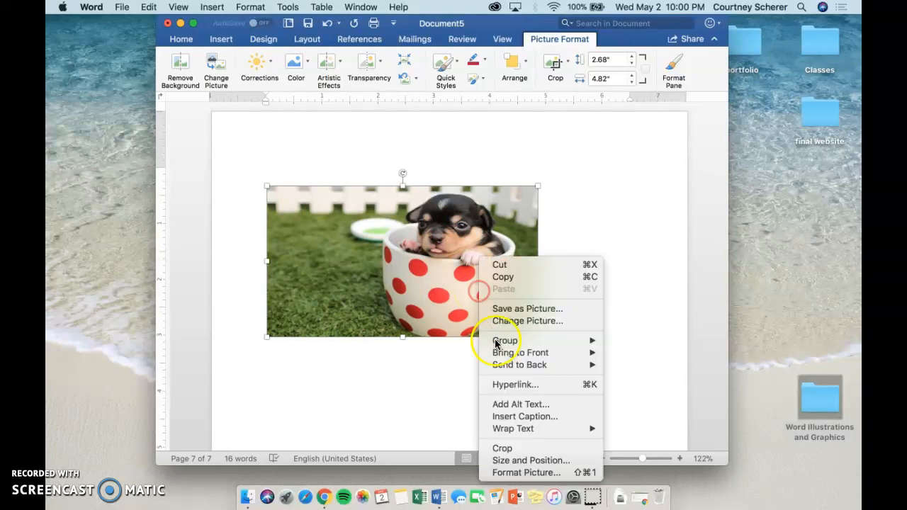
click(517, 417)
click(557, 275)
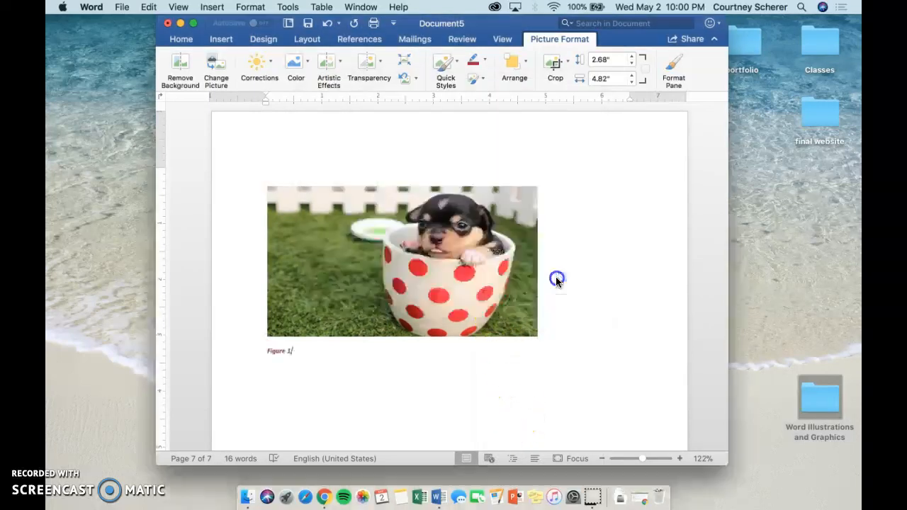
- Make the new caption 11 pt without italics and replace its text with "Scale 50% height and 60% width"
triple_click(277, 348)
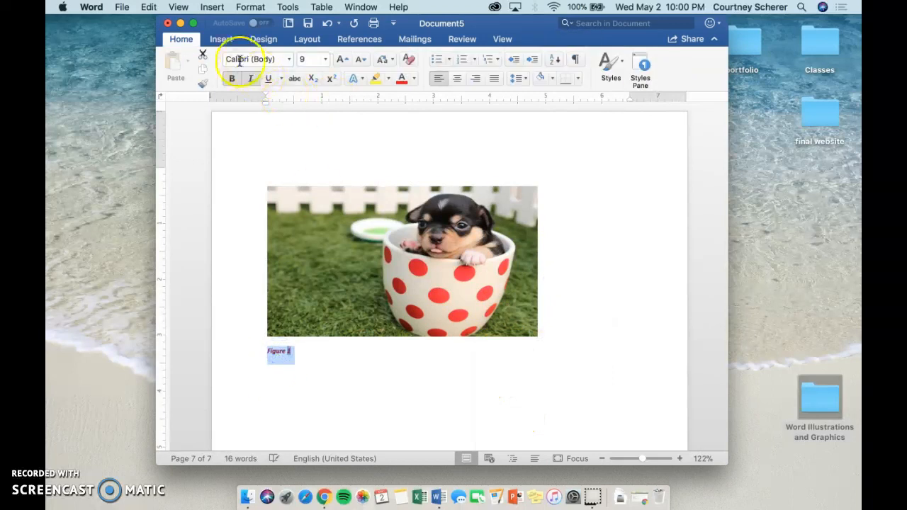
click(325, 59)
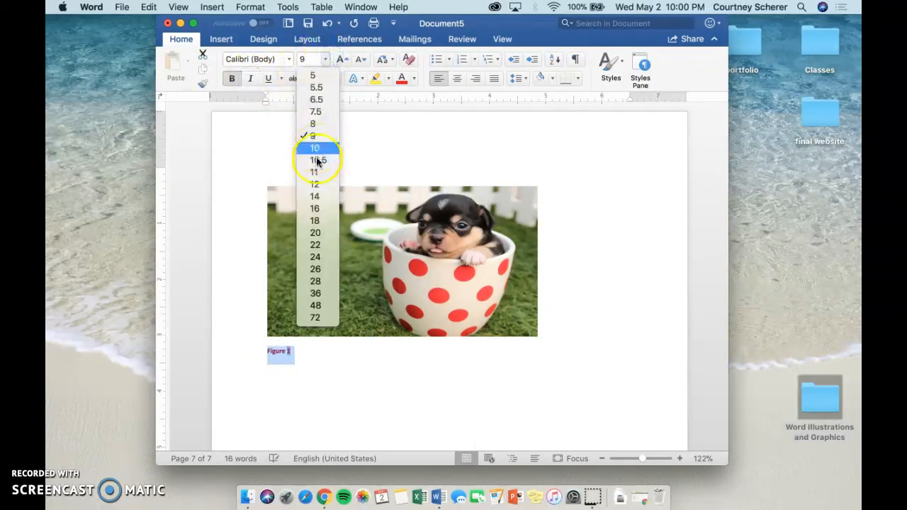
click(316, 173)
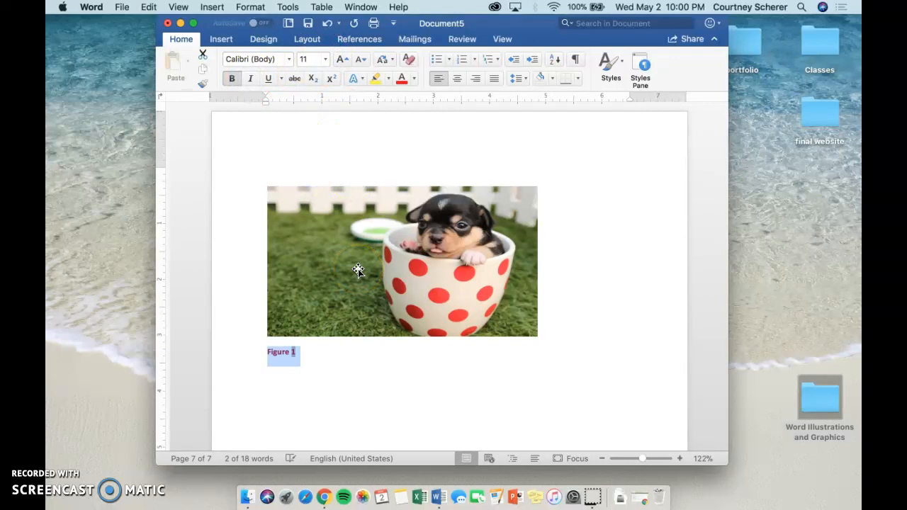
text(Scale 50% height and 60% width)
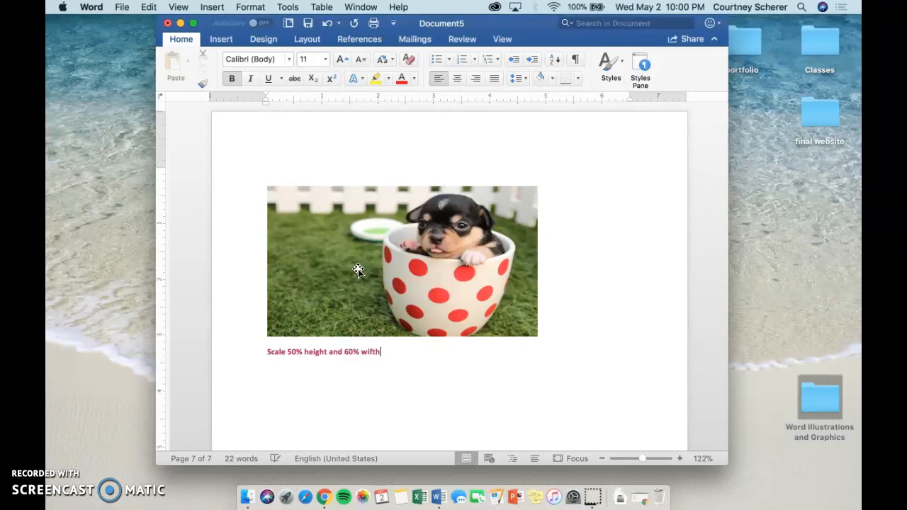
- Center the scaled puppy picture and its caption on the page
click(372, 309)
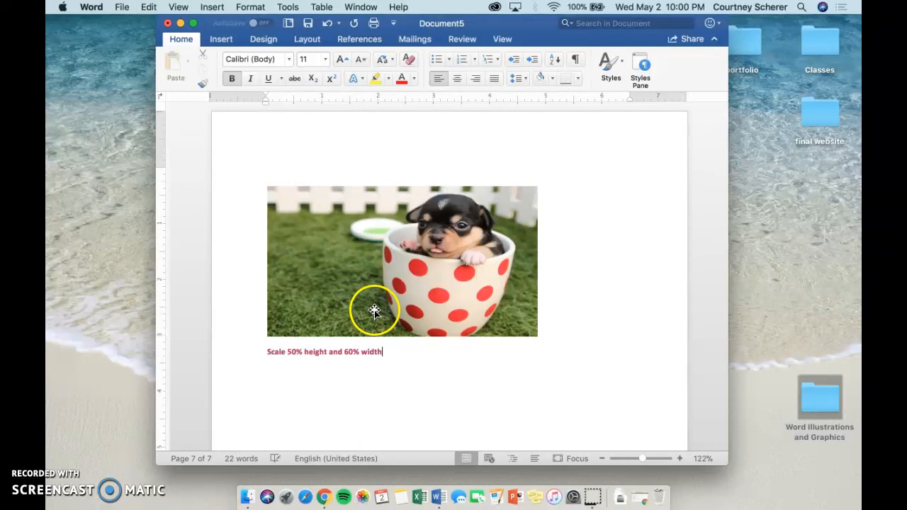
click(457, 78)
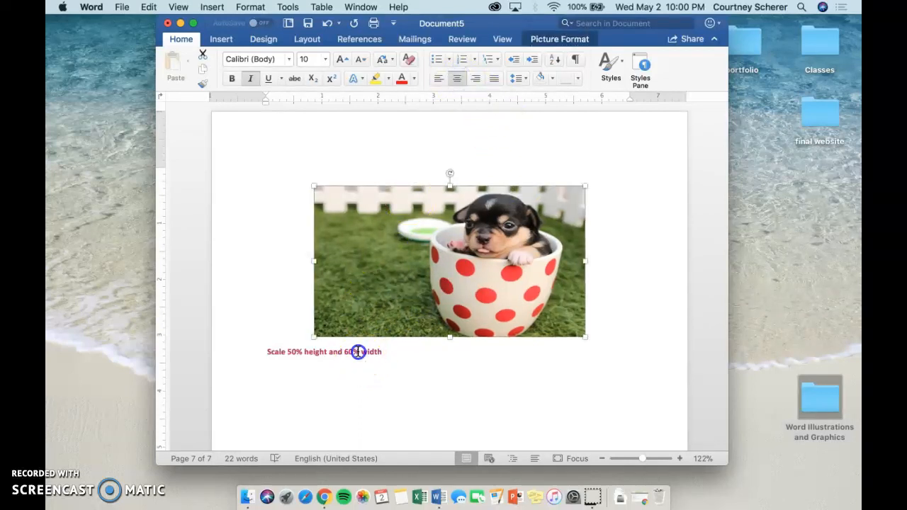
triple_click(357, 350)
click(458, 78)
click(470, 402)
key(super+shift+s)
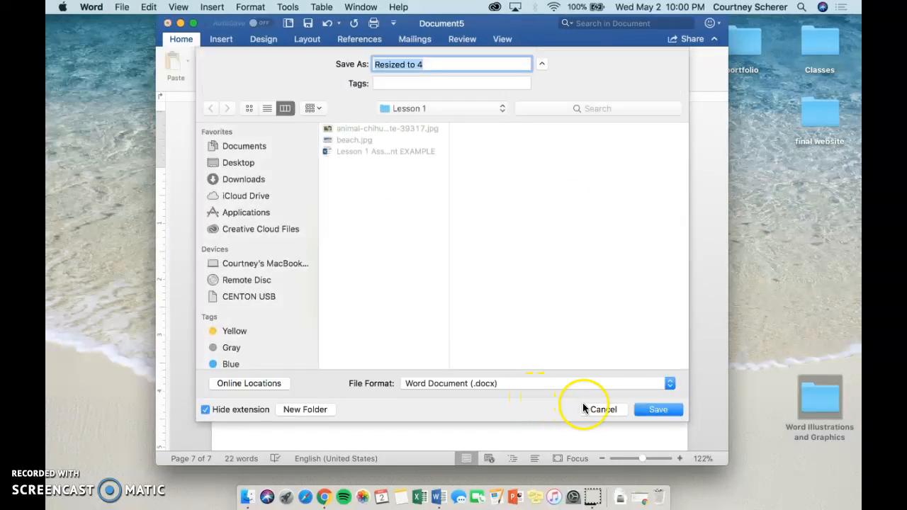
click(604, 411)
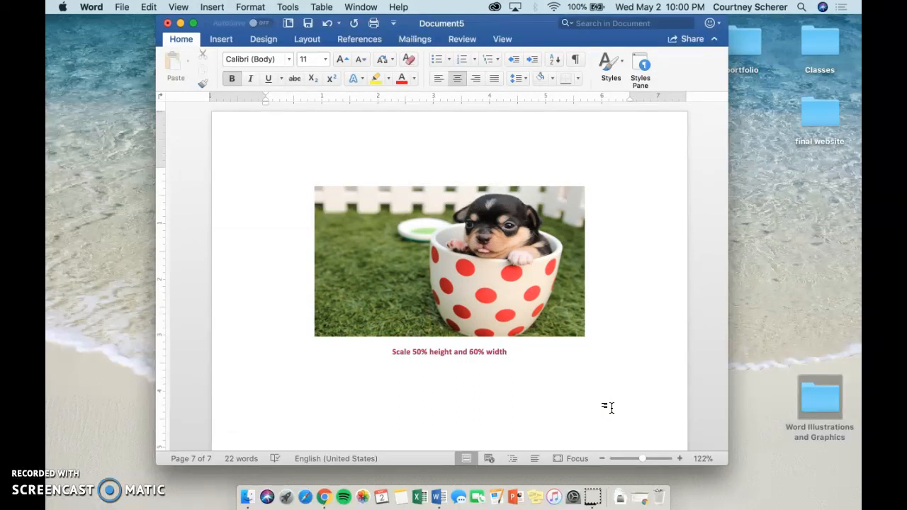
scroll(608, 407, up, 10)
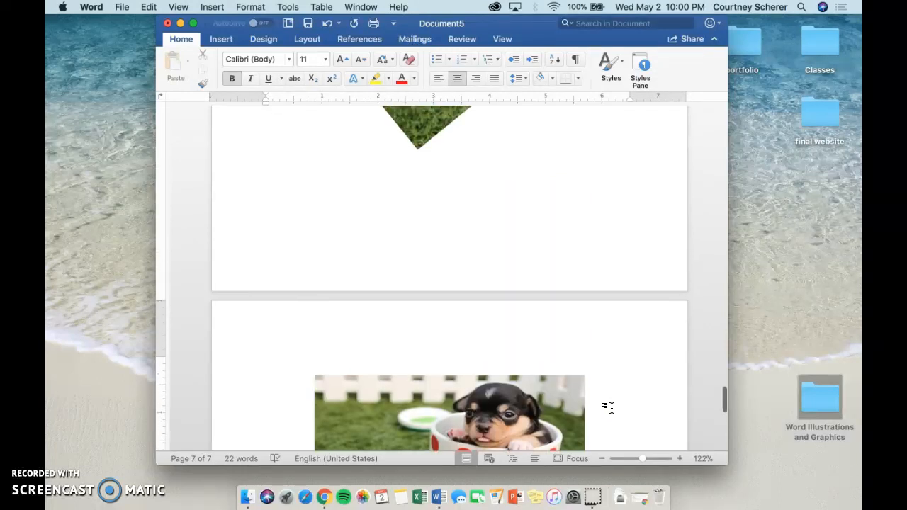
scroll(608, 408, up, 15)
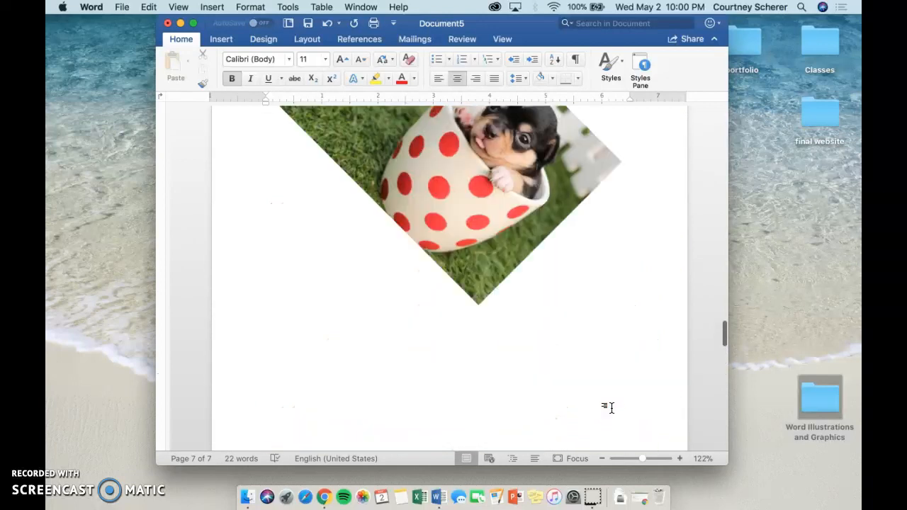
scroll(608, 407, up, 20)
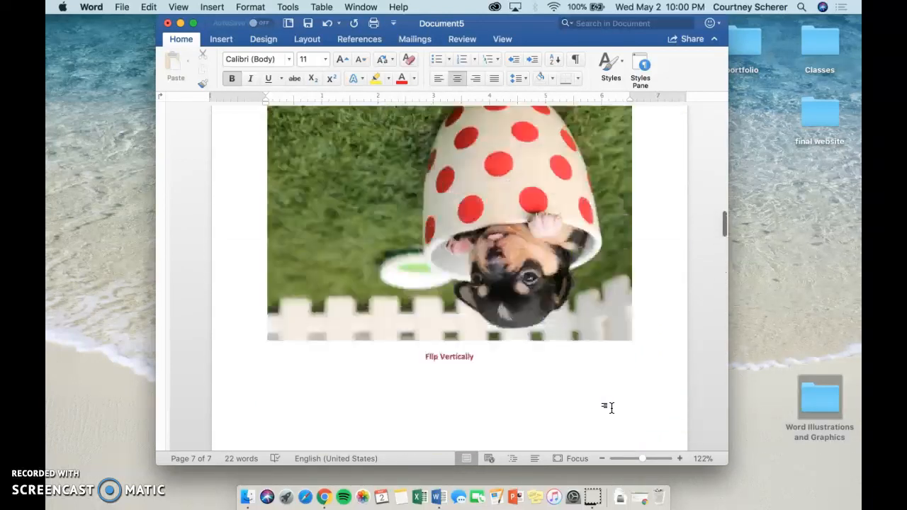
scroll(608, 408, up, 15)
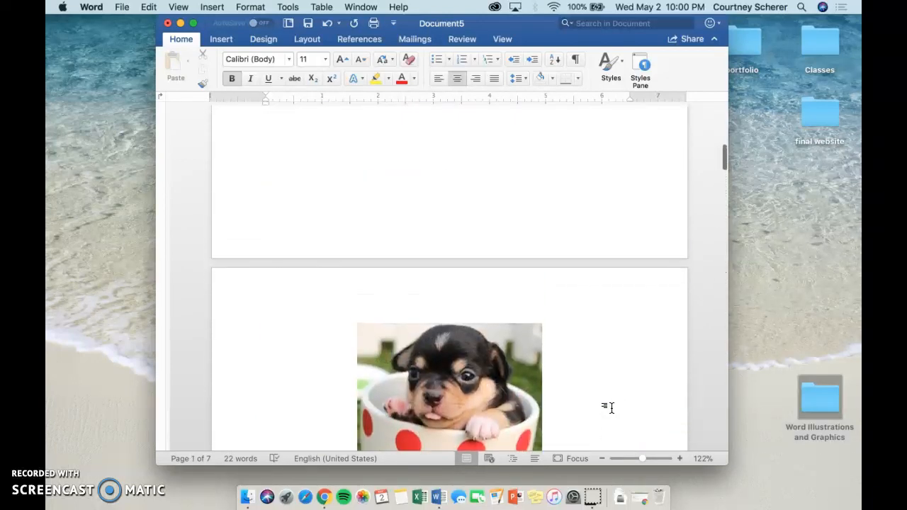